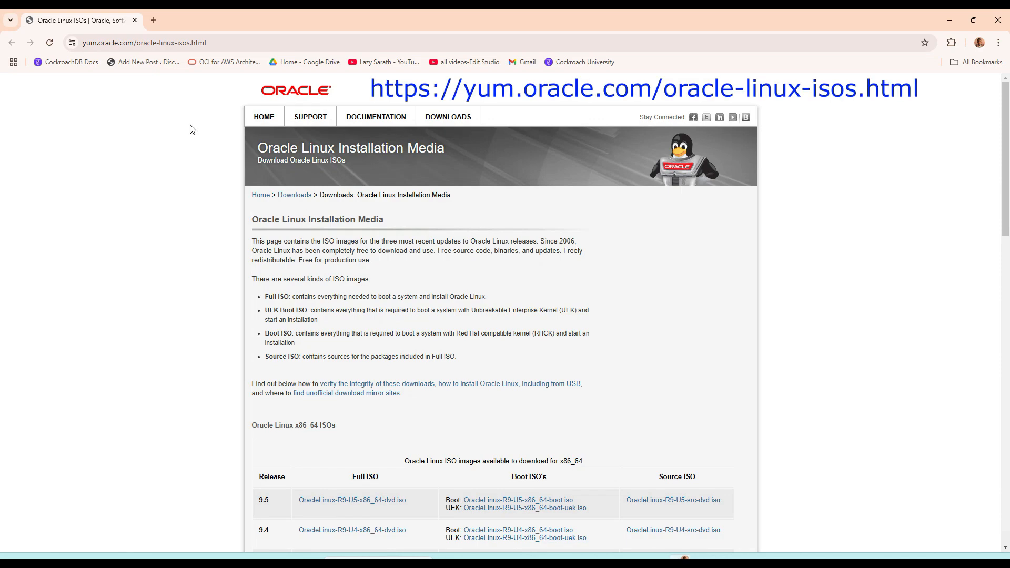
# Step: Switch to the Downloads folder in File Explorer and check the properties of OracleLinux-R9-U5-x86_64-dvd.iso
pyautogui.scroll(-2, 379, 349)
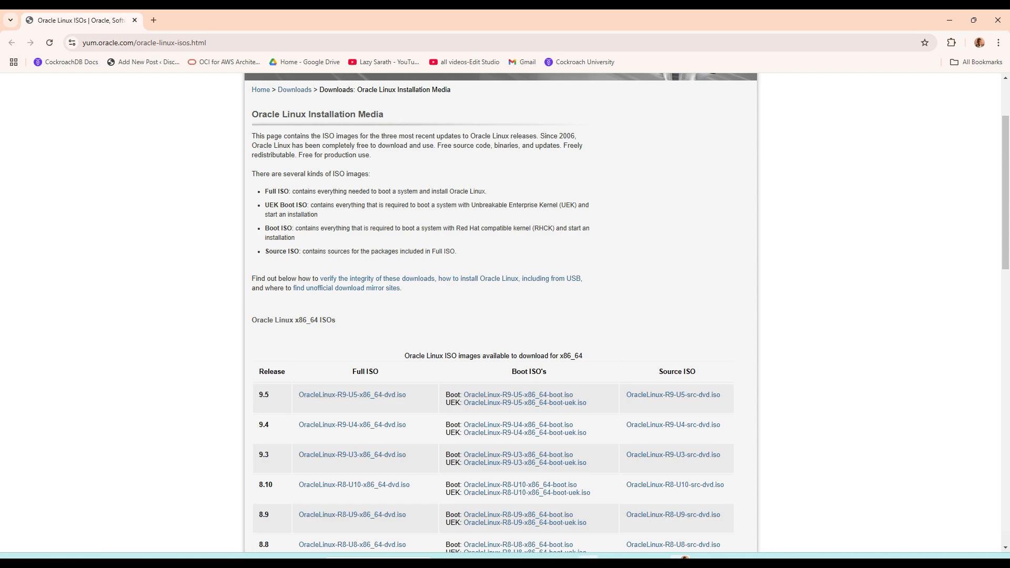
pyautogui.click(564, 558)
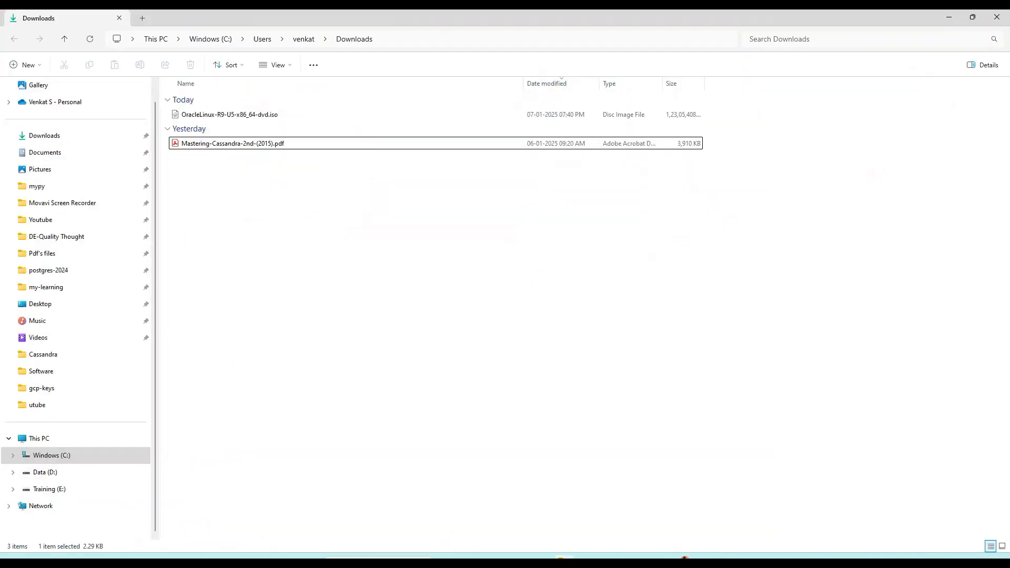
pyautogui.click(264, 114)
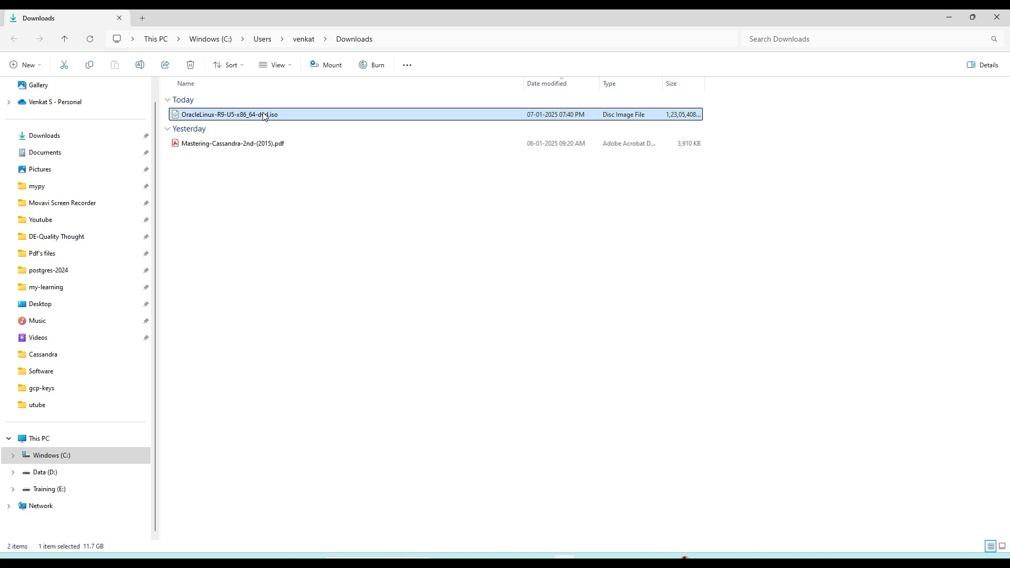
pyautogui.rightClick(264, 115)
pyautogui.click(317, 333)
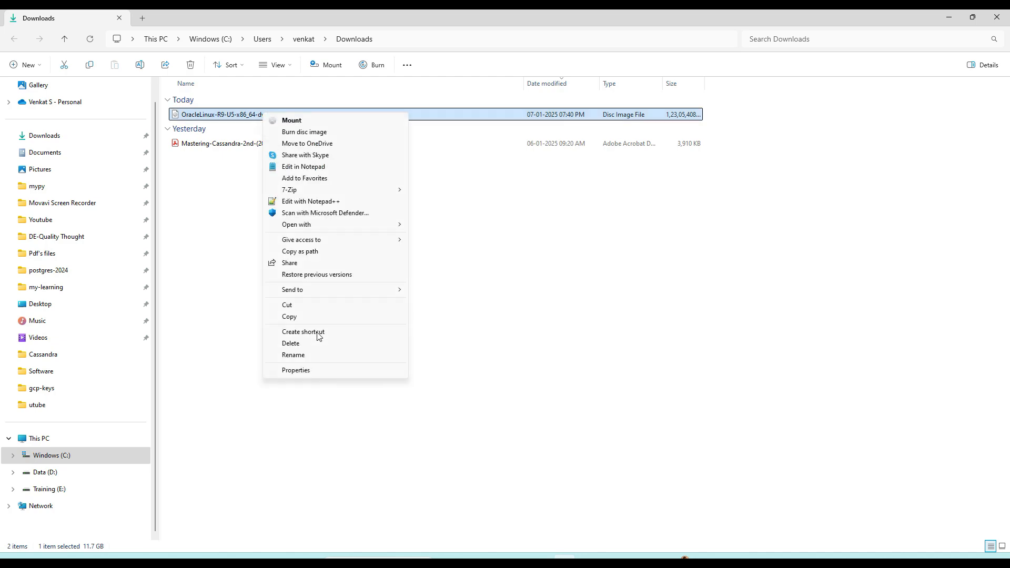
pyautogui.click(317, 370)
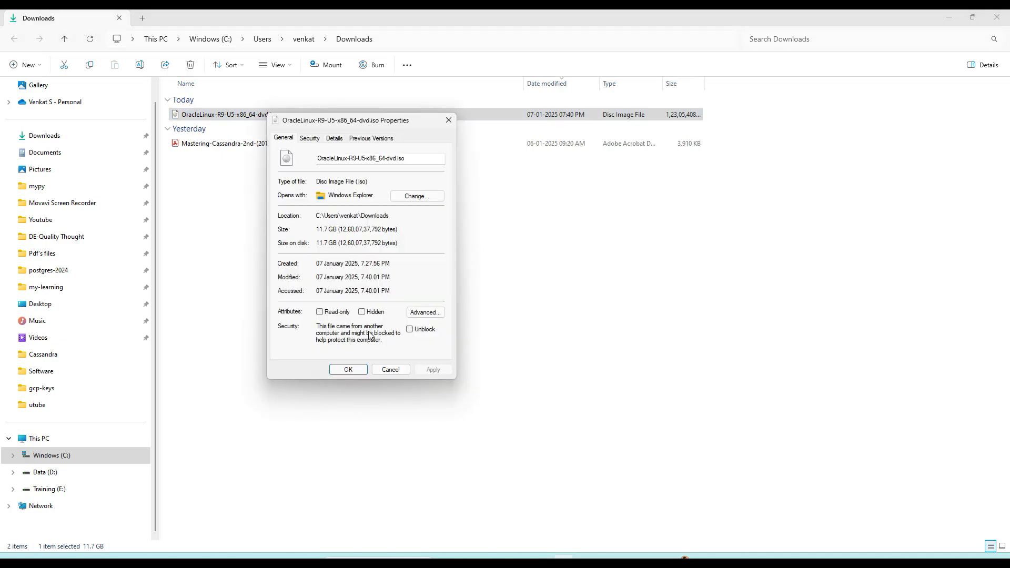
pyautogui.click(391, 370)
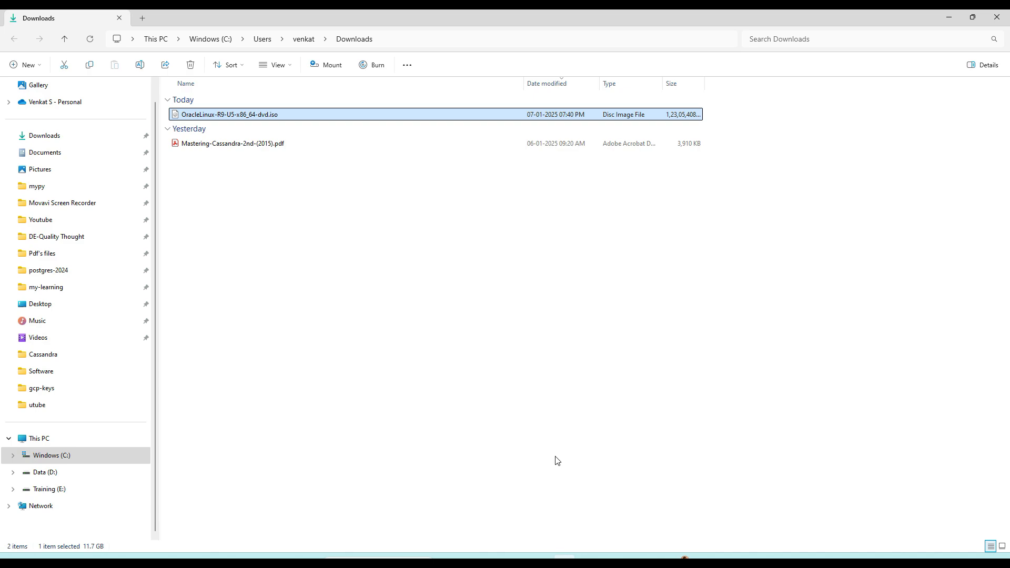
# Step: Switch to VMware Workstation and start a new virtual machine with the Typical configuration, continuing to the guest operating system choice
pyautogui.click(657, 556)
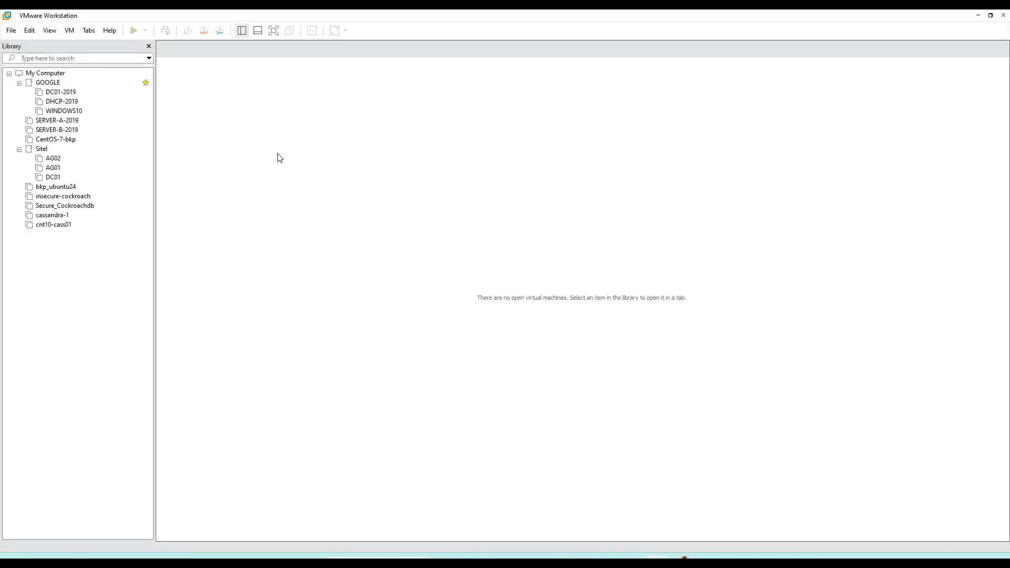
pyautogui.click(11, 30)
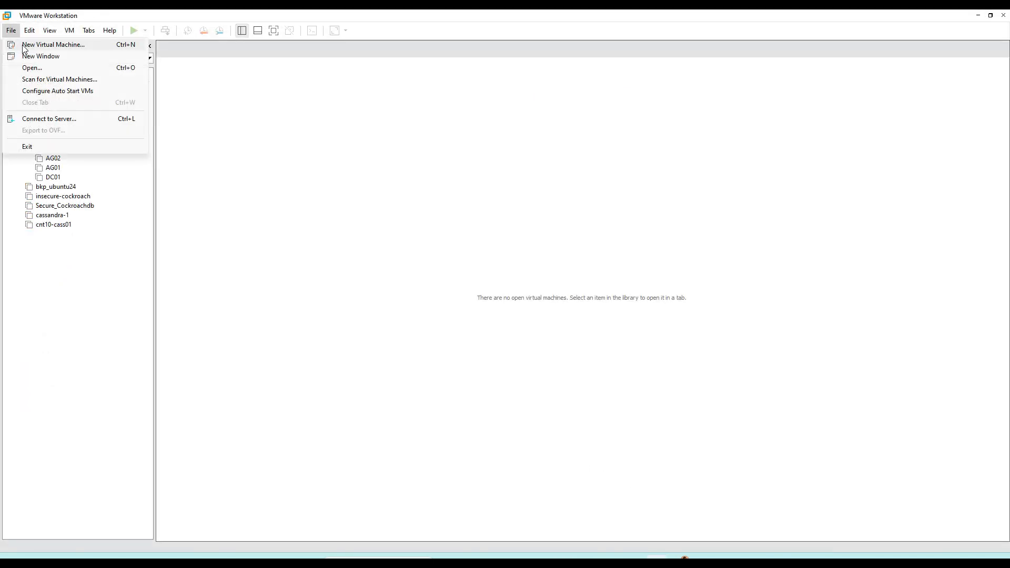
pyautogui.click(25, 46)
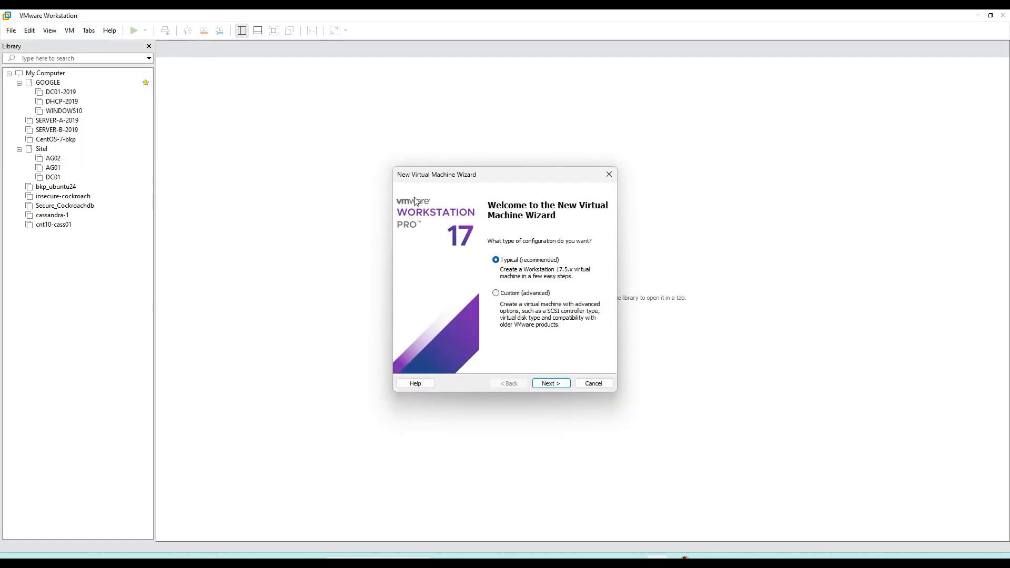
pyautogui.click(554, 386)
pyautogui.click(556, 386)
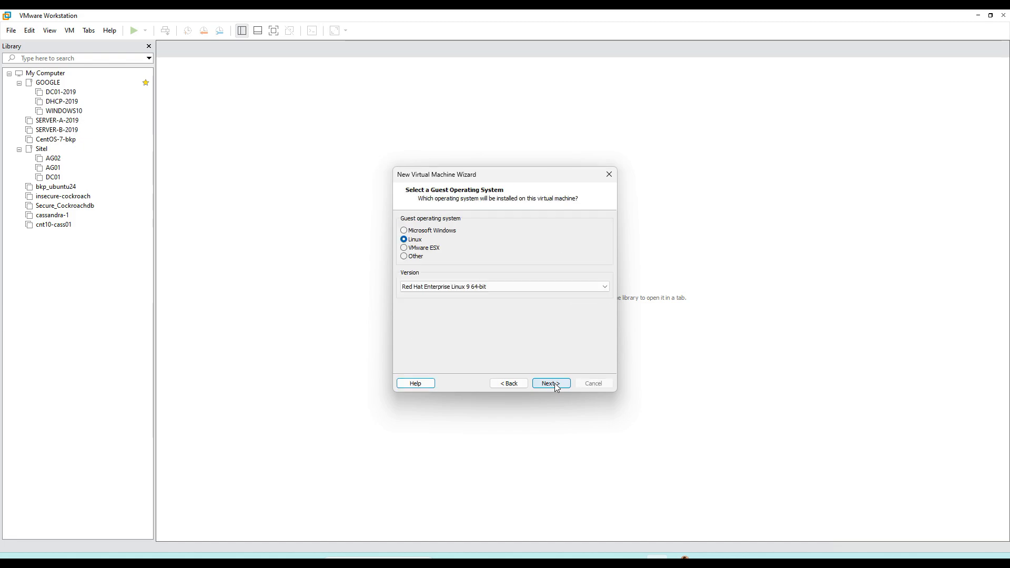
# Step: Set the Linux guest operating system version to Oracle Linux 9 64-bit
pyautogui.click(505, 291)
pyautogui.scroll(4, 499, 375)
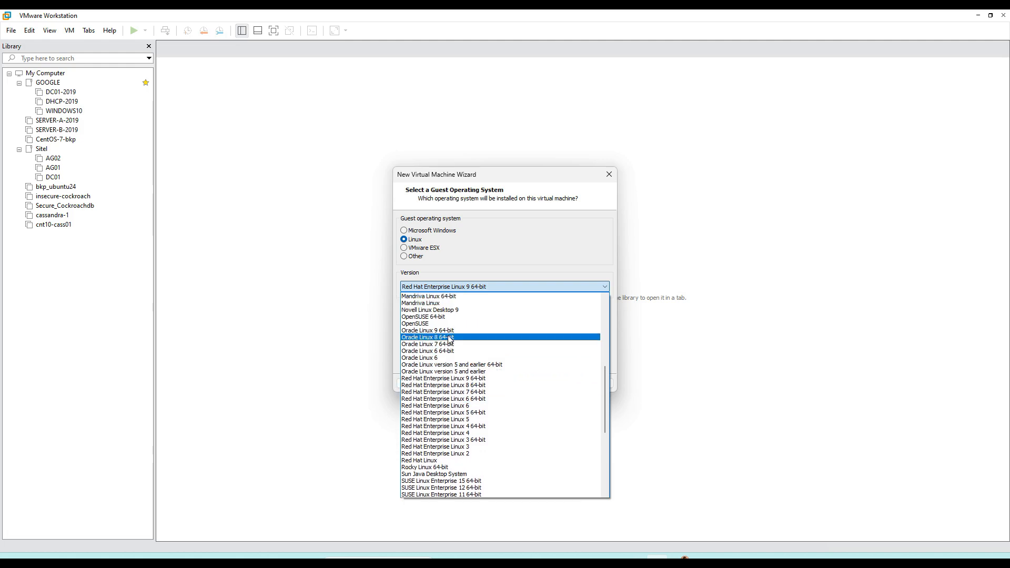
pyautogui.click(448, 330)
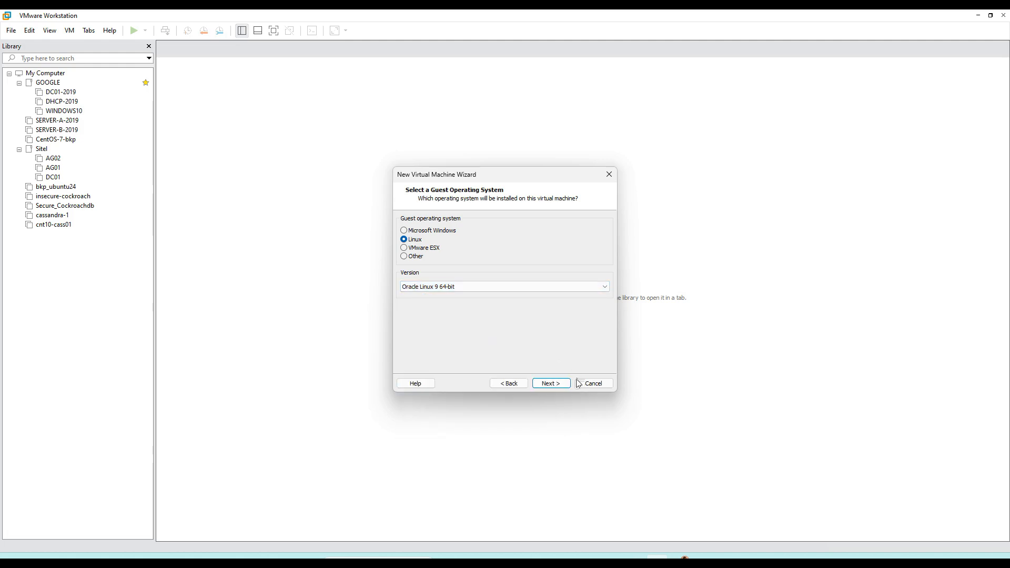
pyautogui.click(550, 384)
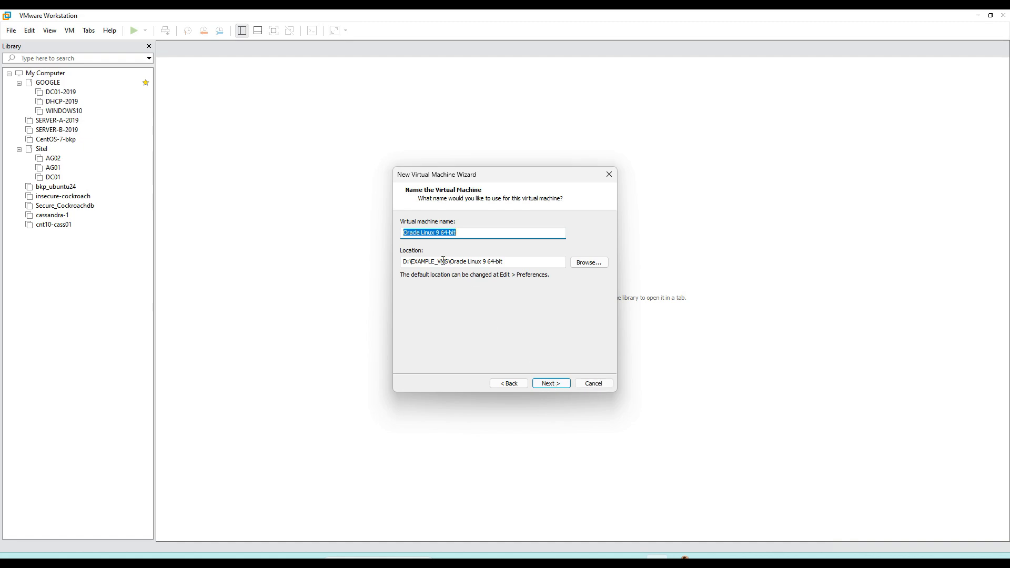
# Step: Name the virtual machine OracleLinux9
pyautogui.click(419, 233)
pyautogui.press('Delete')
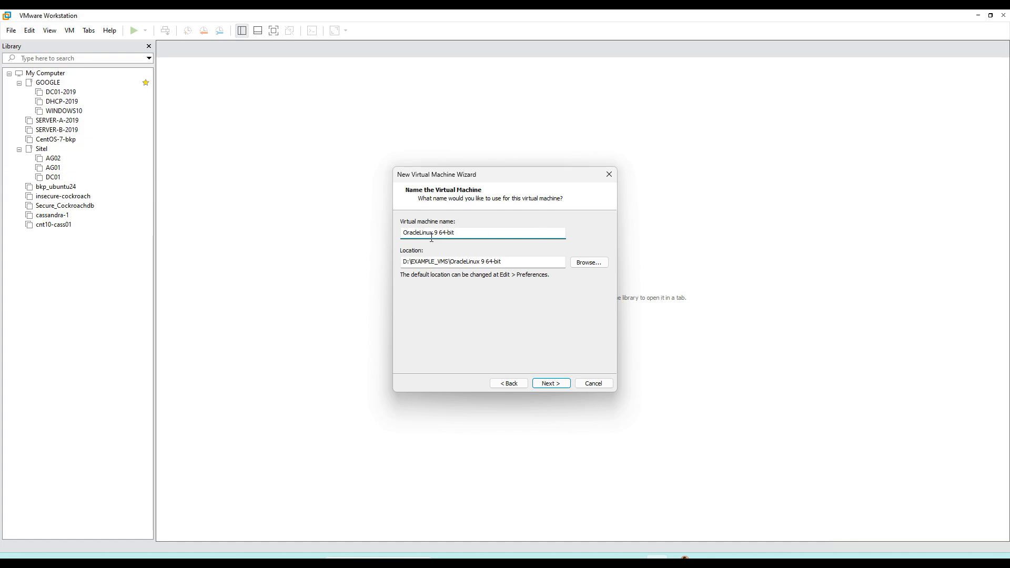
pyautogui.press('Delete')
pyautogui.moveTo(436, 232); pyautogui.dragTo(501, 233)
pyautogui.press('Delete')
pyautogui.click(556, 384)
# Step: Set the maximum disk size to 30 GB, split into multiple files, and create the virtual machine
pyautogui.click(483, 245)
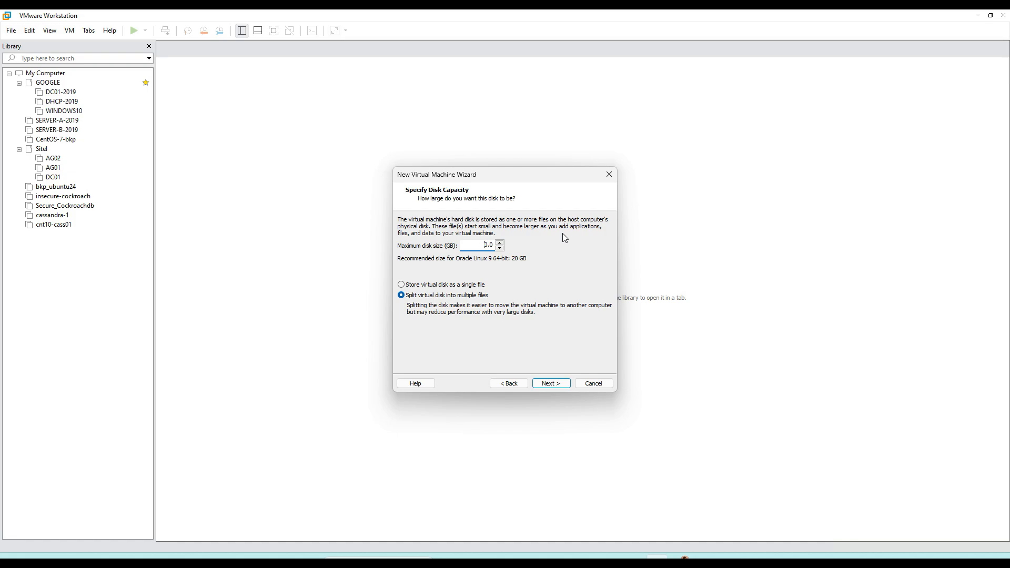
pyautogui.write('5')
pyautogui.press('BackSpace')
pyautogui.press('BackSpace')
pyautogui.click(556, 383)
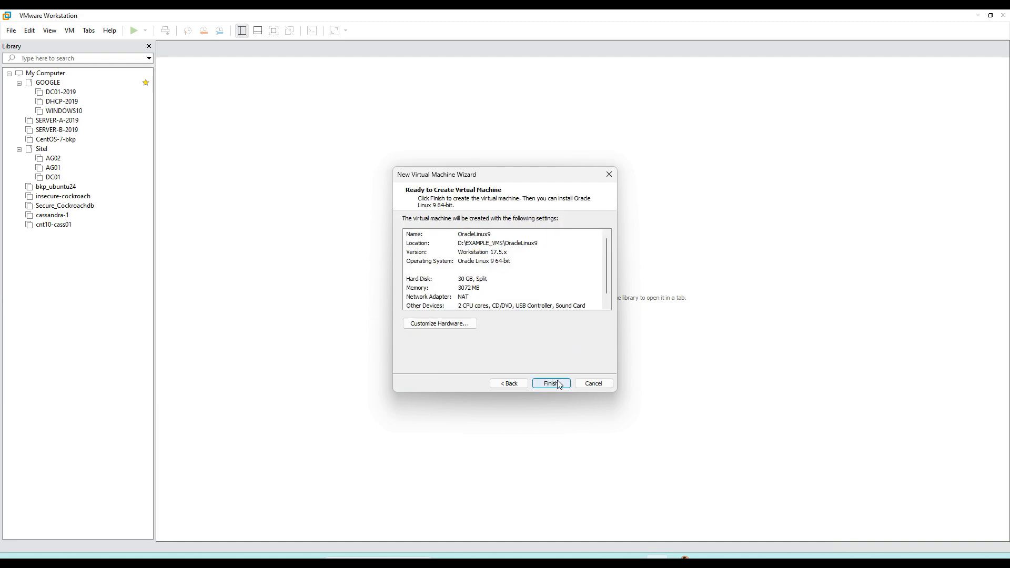
pyautogui.click(550, 385)
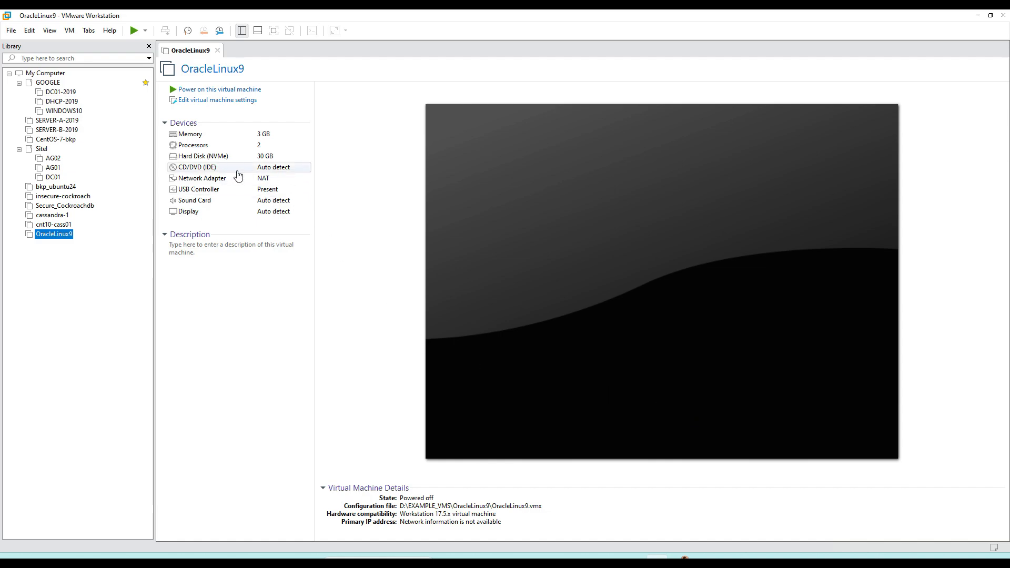
# Step: Attach OracleLinux-R9-U5-x86_64-dvd.iso from Downloads as the ISO image of the virtual machine's CD/DVD drive
pyautogui.doubleClick(226, 168)
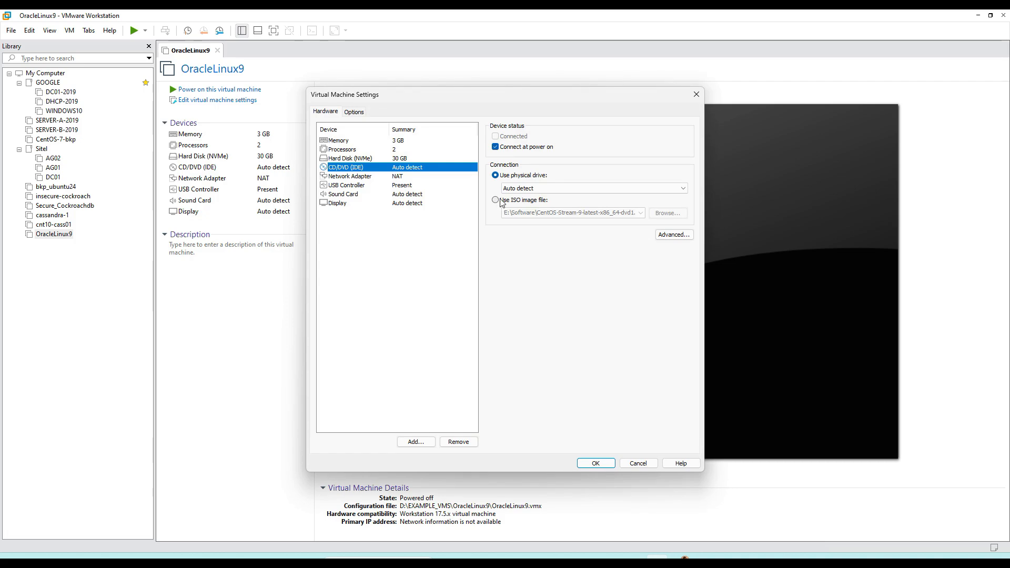
pyautogui.click(496, 201)
pyautogui.click(673, 216)
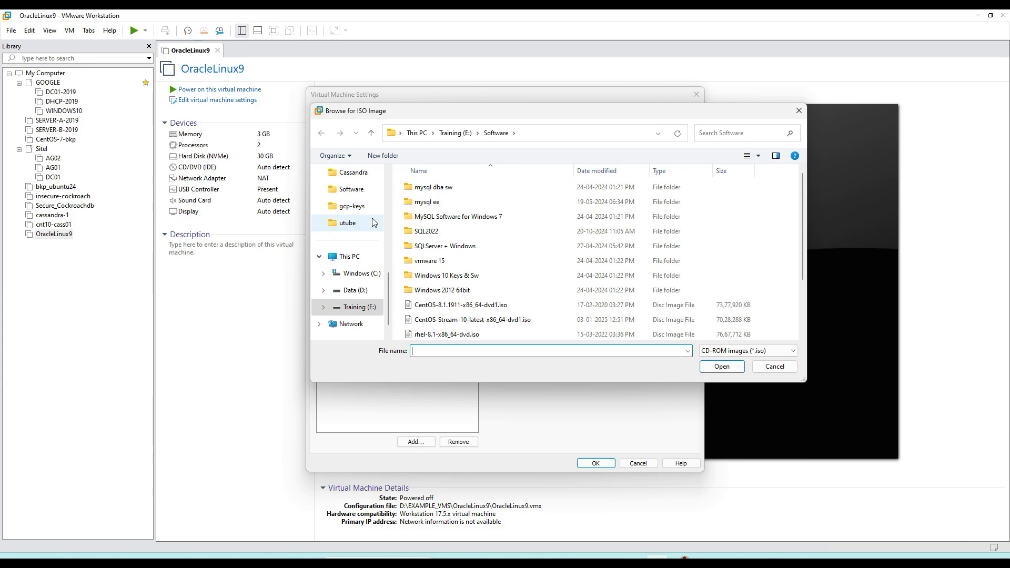
pyautogui.scroll(3, 374, 215)
pyautogui.scroll(3, 377, 226)
pyautogui.scroll(4, 371, 237)
pyautogui.click(367, 245)
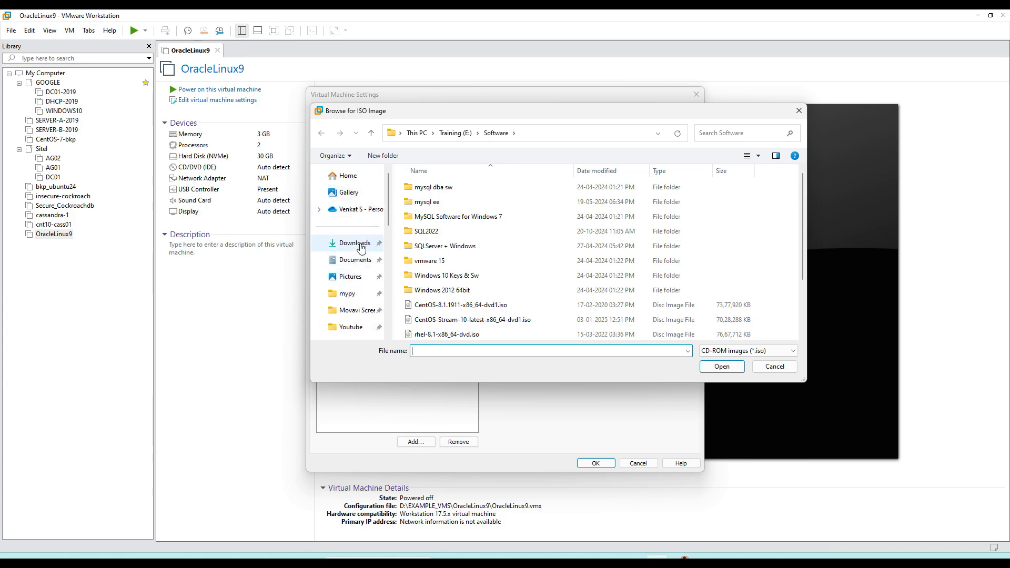
pyautogui.click(460, 202)
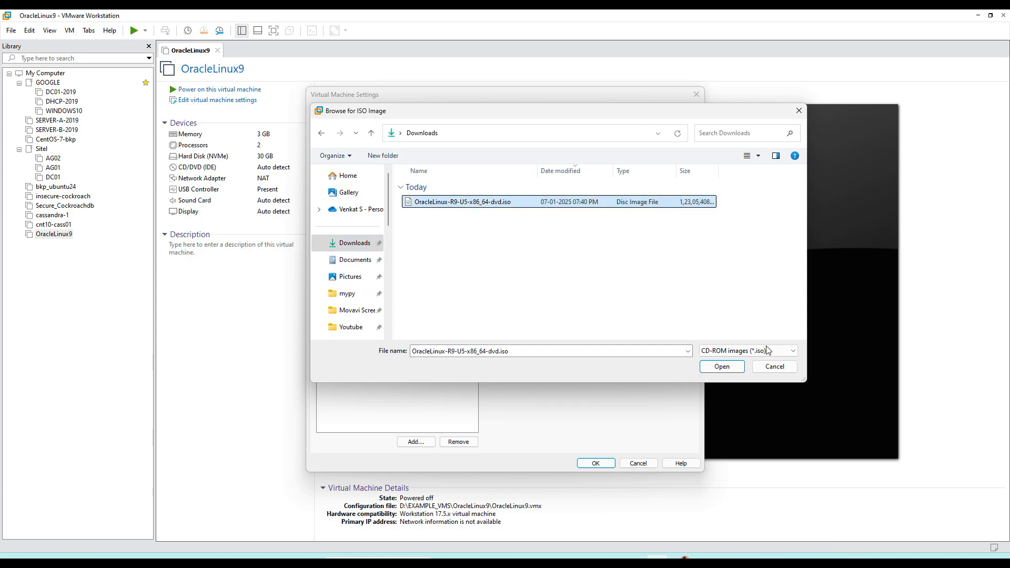
pyautogui.click(730, 368)
pyautogui.click(601, 465)
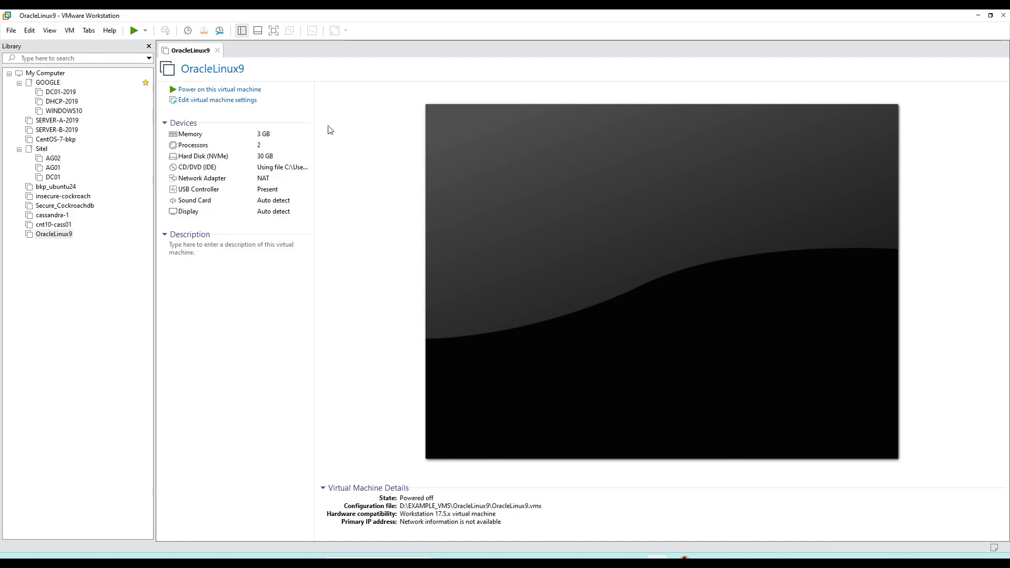
# Step: Review the virtual machine's hardware settings and its Advanced options, including the firmware type
pyautogui.click(235, 101)
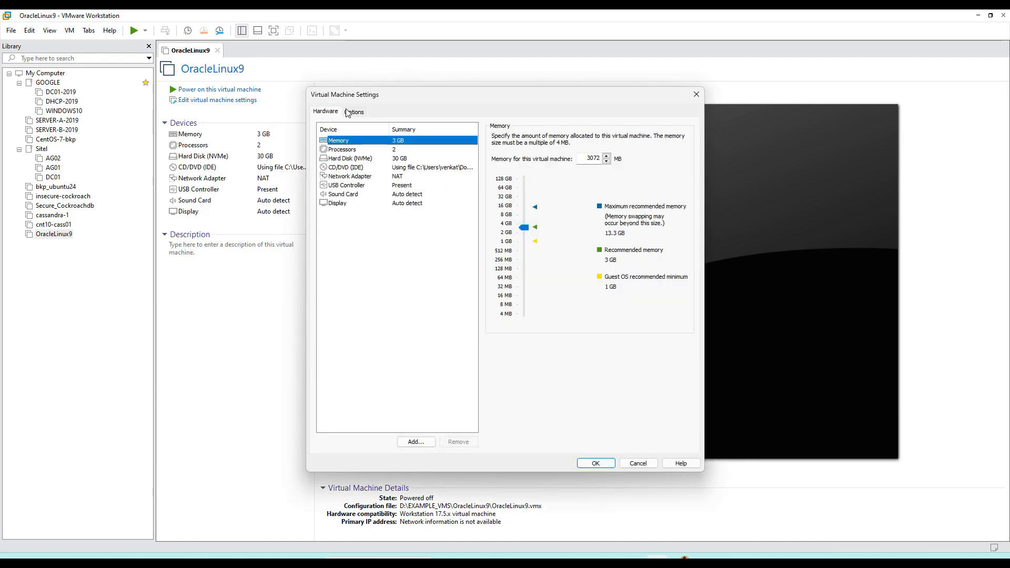
pyautogui.click(349, 112)
pyautogui.click(356, 248)
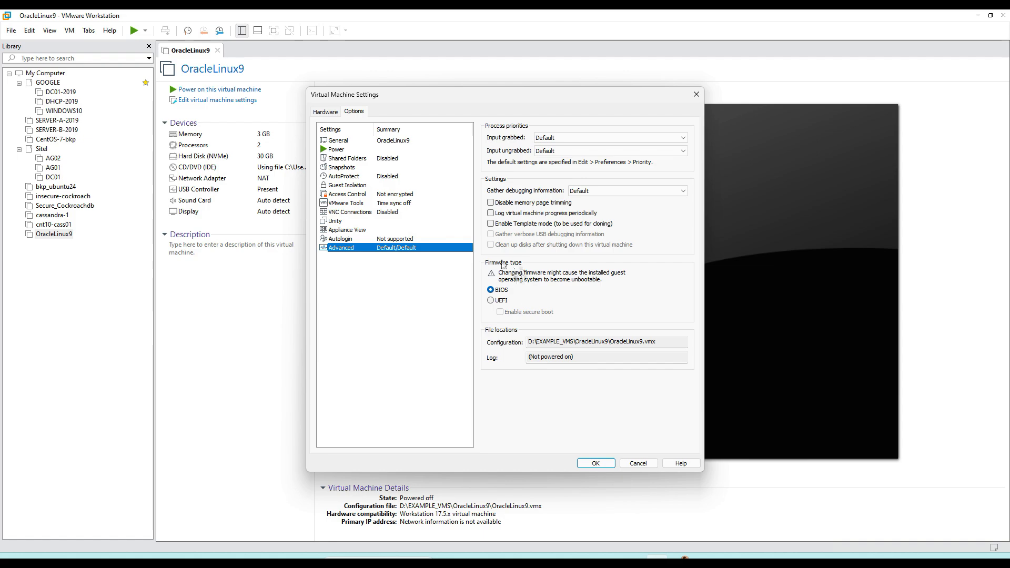
pyautogui.click(334, 113)
pyautogui.click(596, 463)
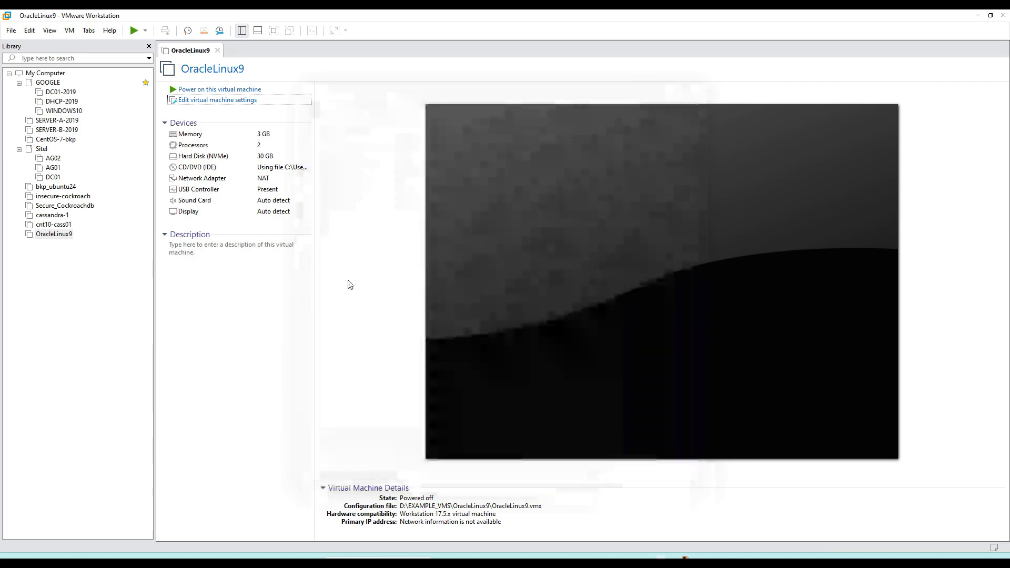
# Step: Power on the OracleLinux9 virtual machine, boot "Test this media & install Oracle Linux 9.5.0" and dismiss the installation hint
pyautogui.click(225, 89)
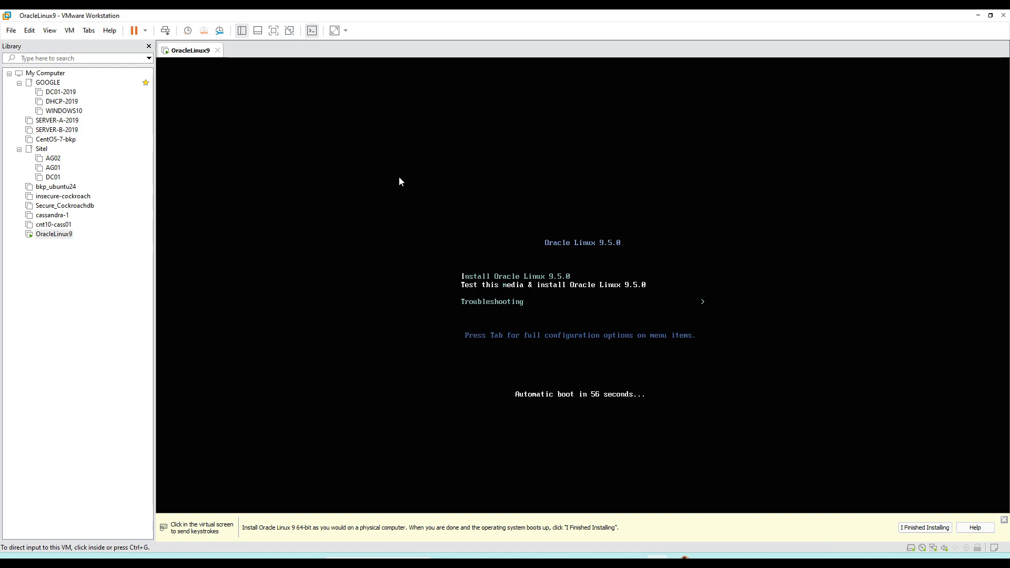
pyautogui.click(486, 213)
pyautogui.press('Return')
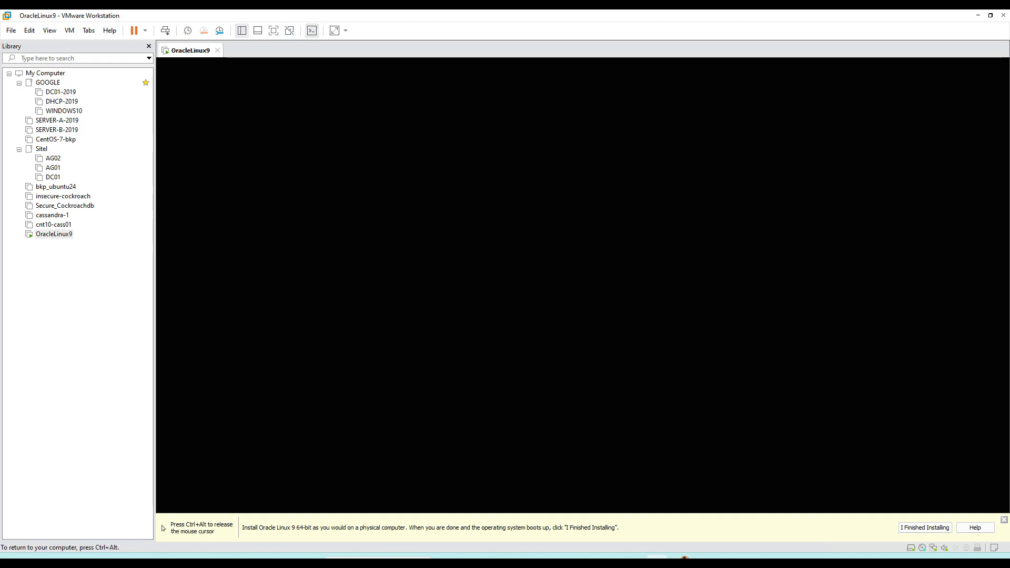
pyautogui.hotkey('ctrl', 'alt')
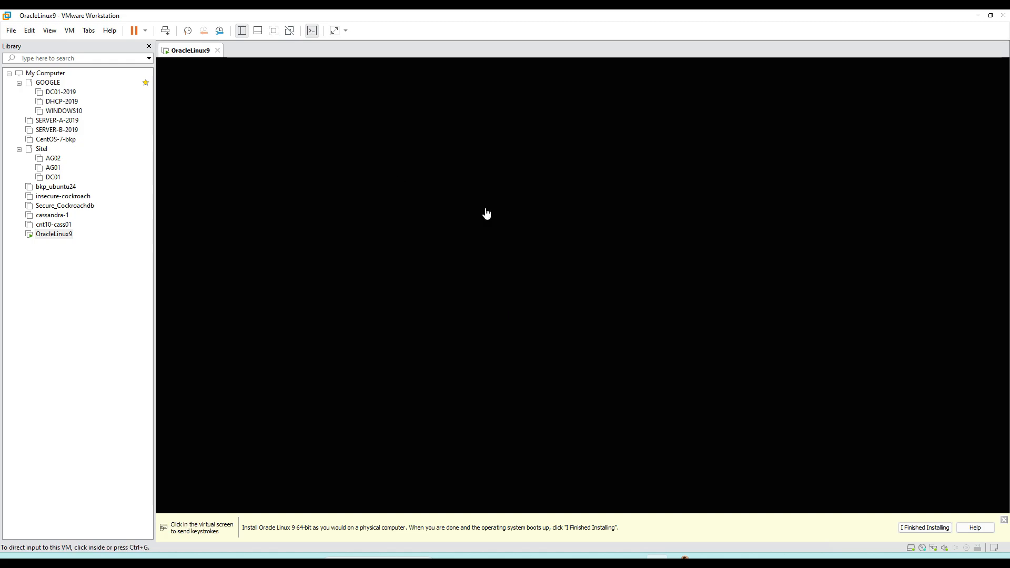
pyautogui.click(1004, 520)
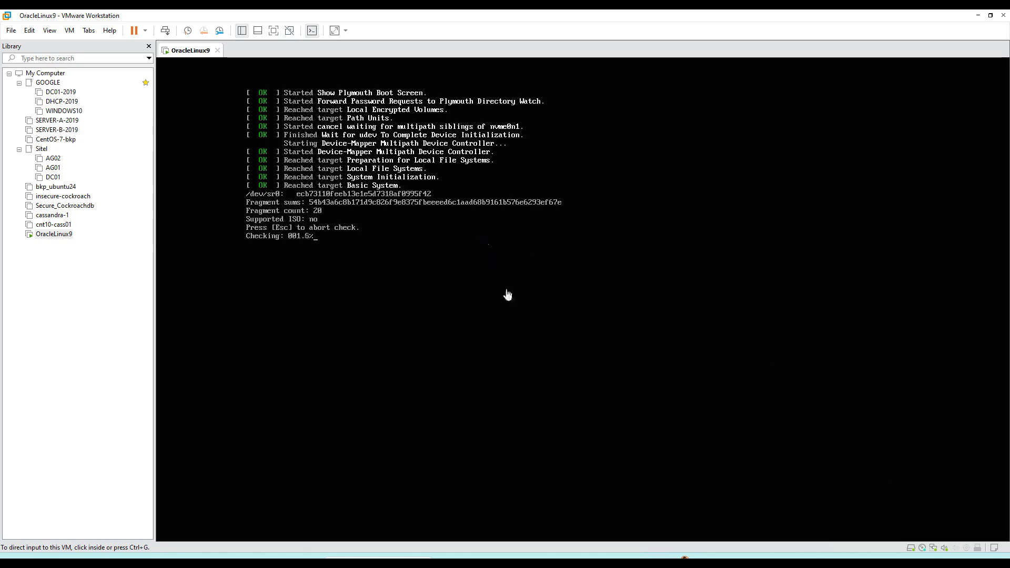
# Step: Abort the media check and continue the installer with English (United States) as the installation language
pyautogui.click(423, 279)
pyautogui.press('Escape')
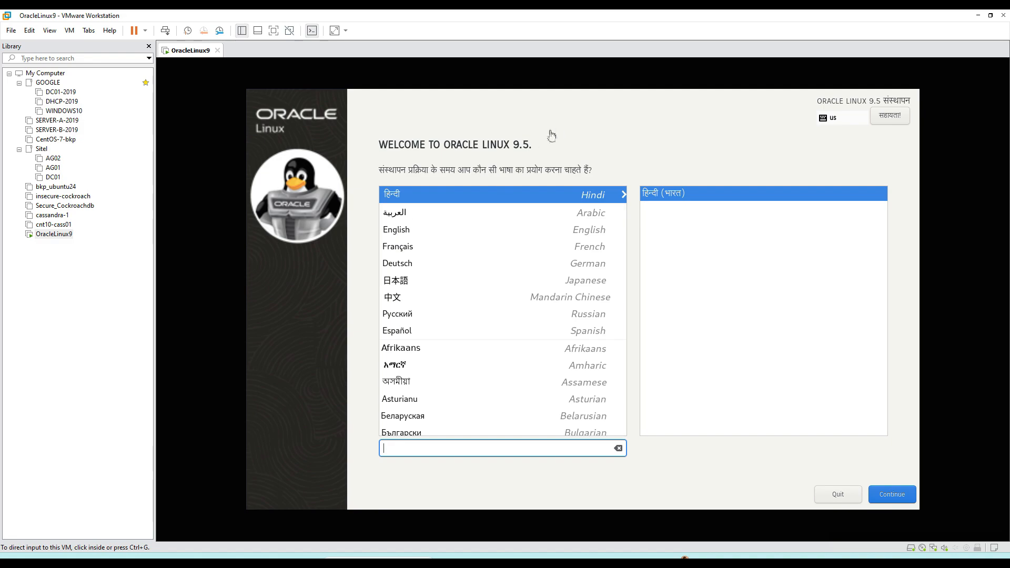
pyautogui.click(411, 237)
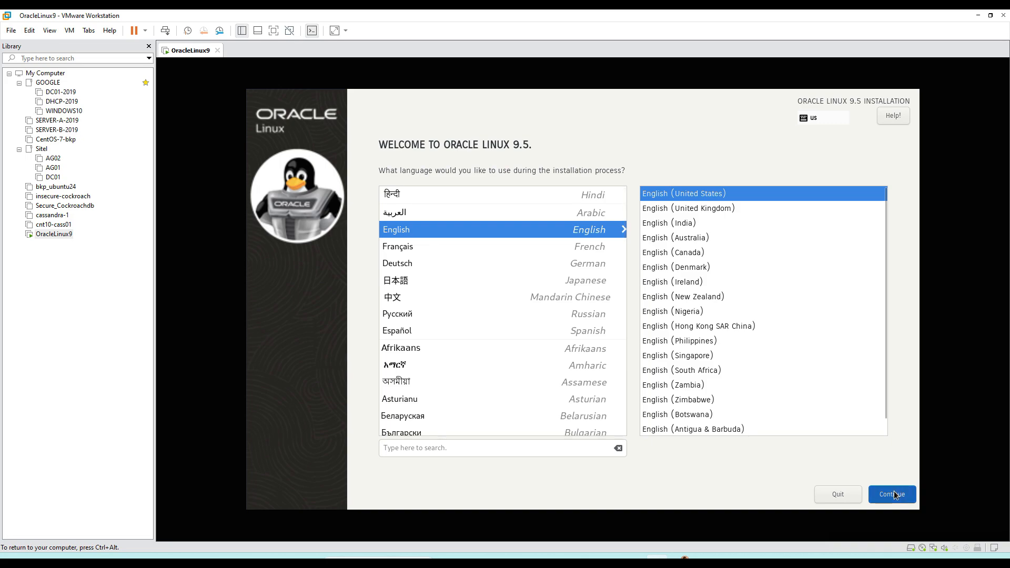
pyautogui.click(894, 494)
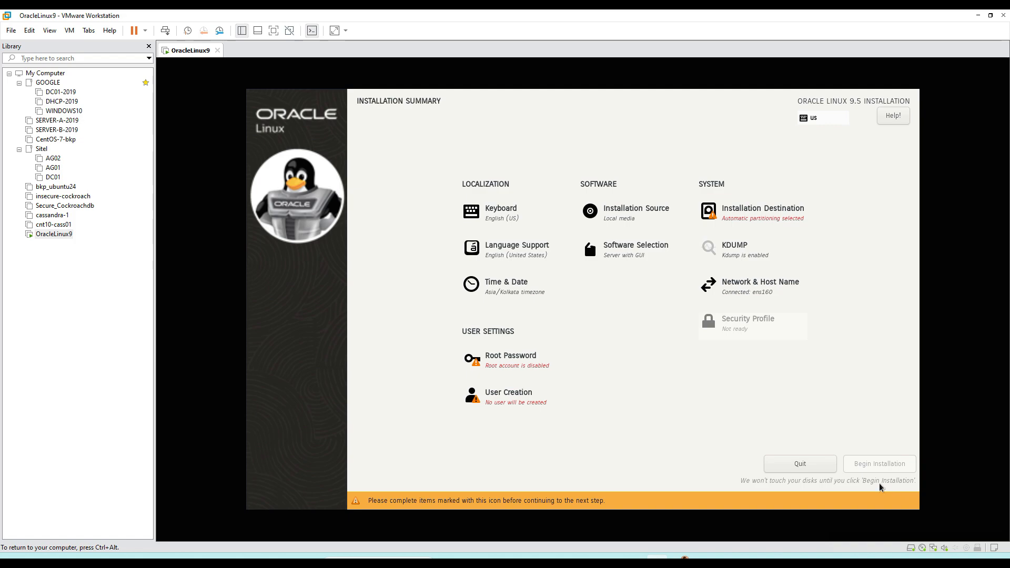
# Step: Enter and confirm the root password, allow root SSH login with password, and accept the weak password
pyautogui.click(537, 365)
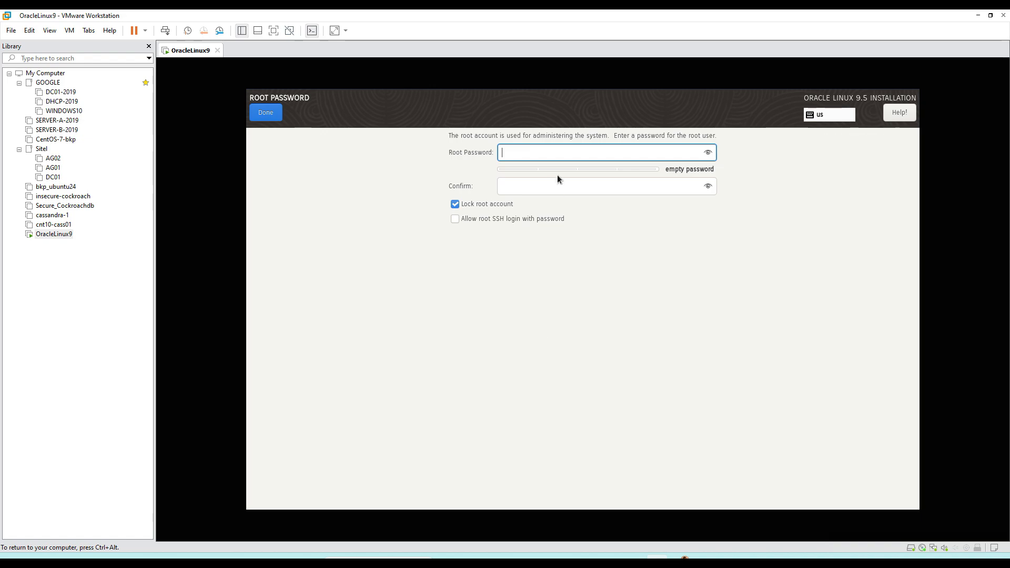
pyautogui.write('*******')
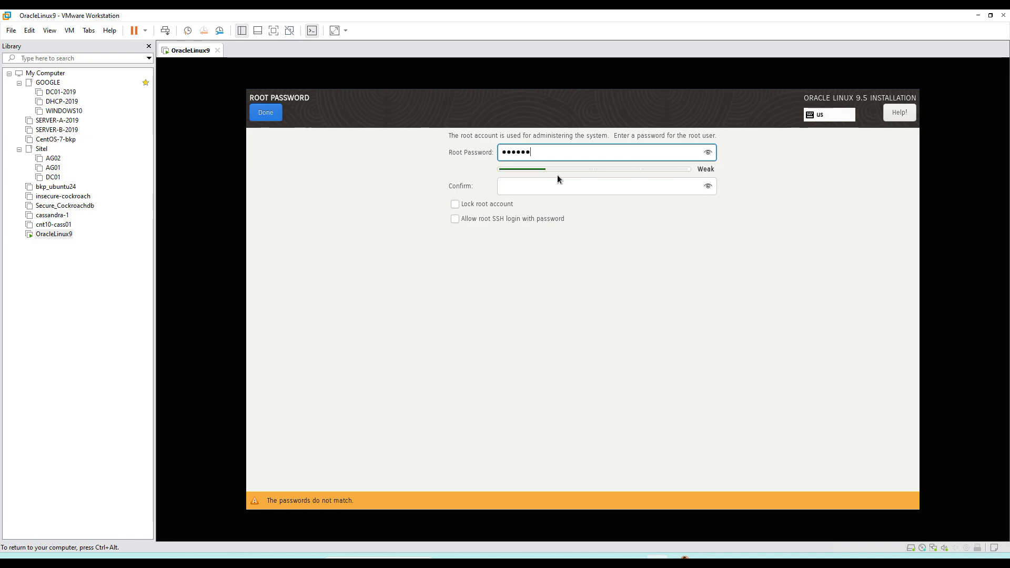
pyautogui.click(560, 182)
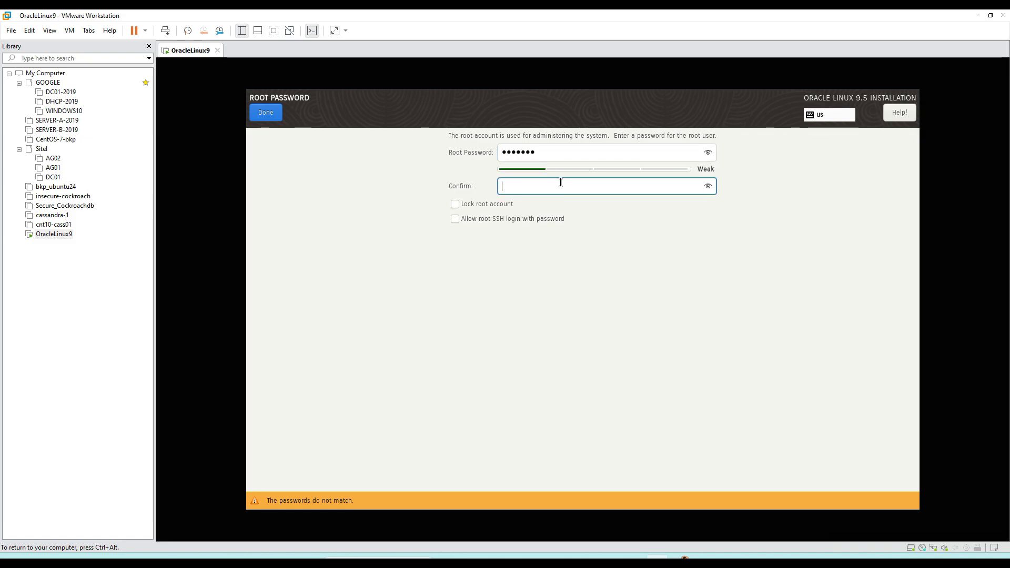
pyautogui.write('***')
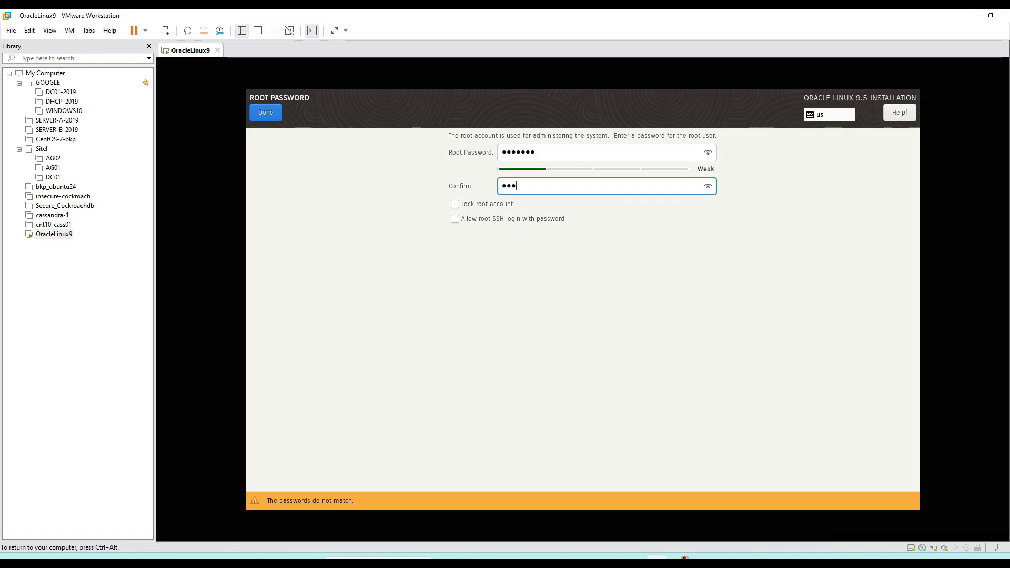
pyautogui.write('****')
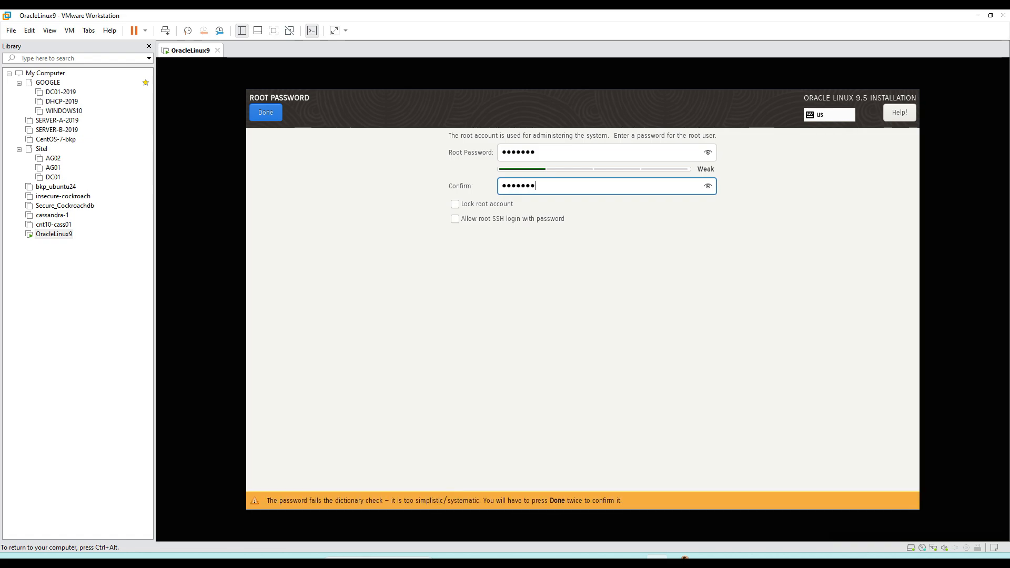
pyautogui.click(456, 218)
pyautogui.click(266, 115)
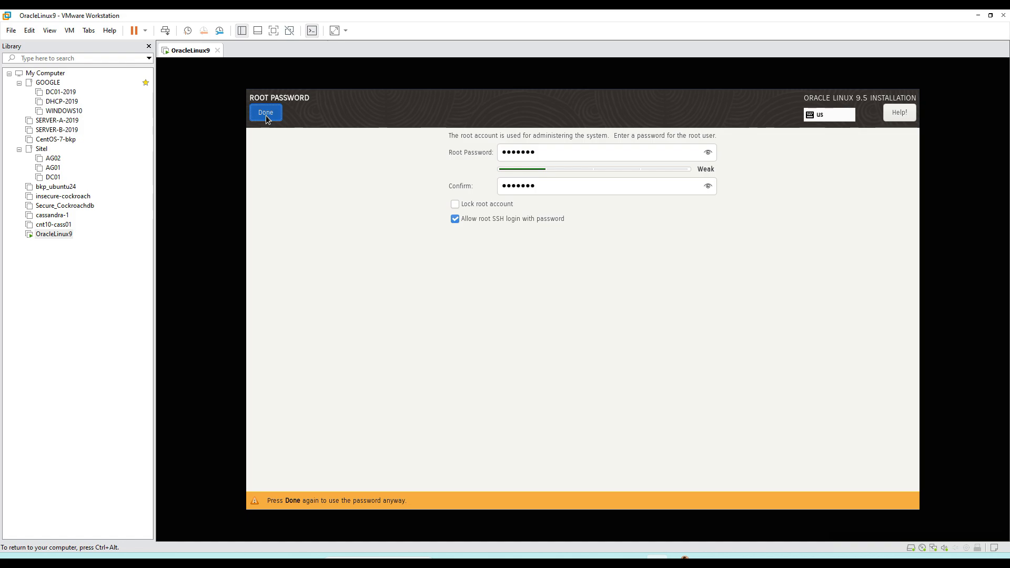
pyautogui.click(266, 115)
# Step: Start creating a user account, entering the user's first name as both user name and full name, and make this user administrator
pyautogui.click(523, 402)
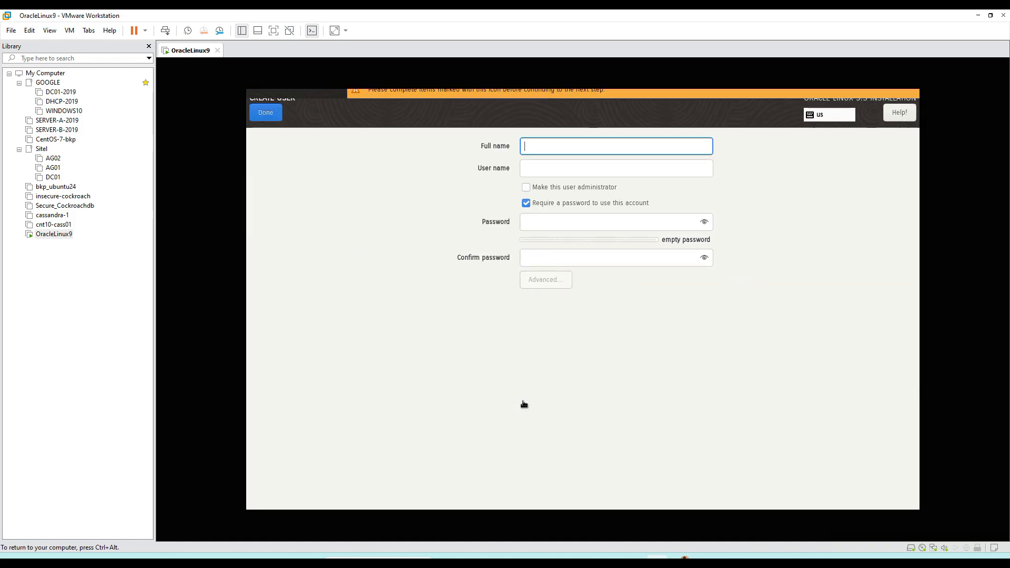
pyautogui.click(581, 167)
pyautogui.write('venkat')
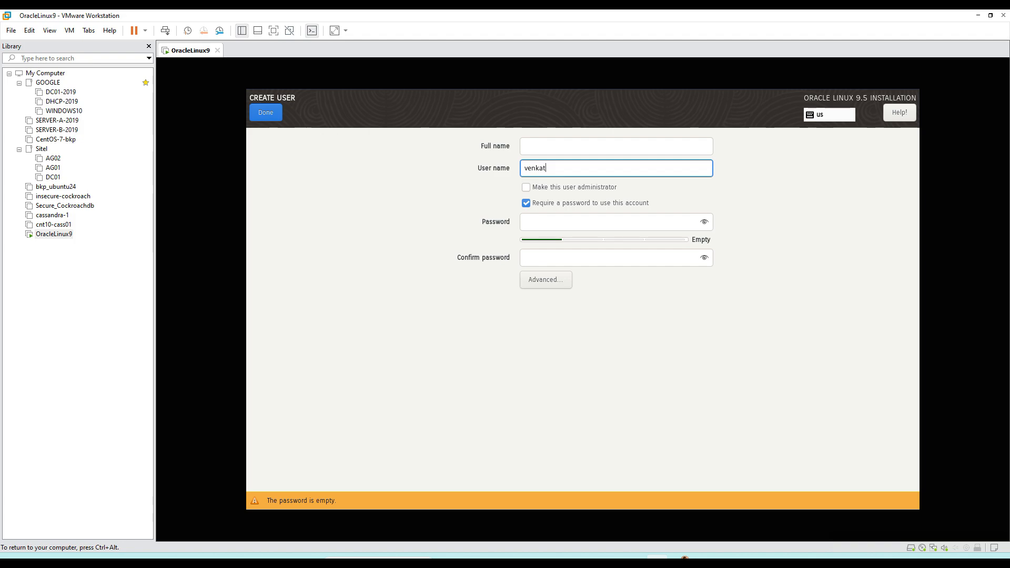
pyautogui.click(547, 140)
pyautogui.write('venkat')
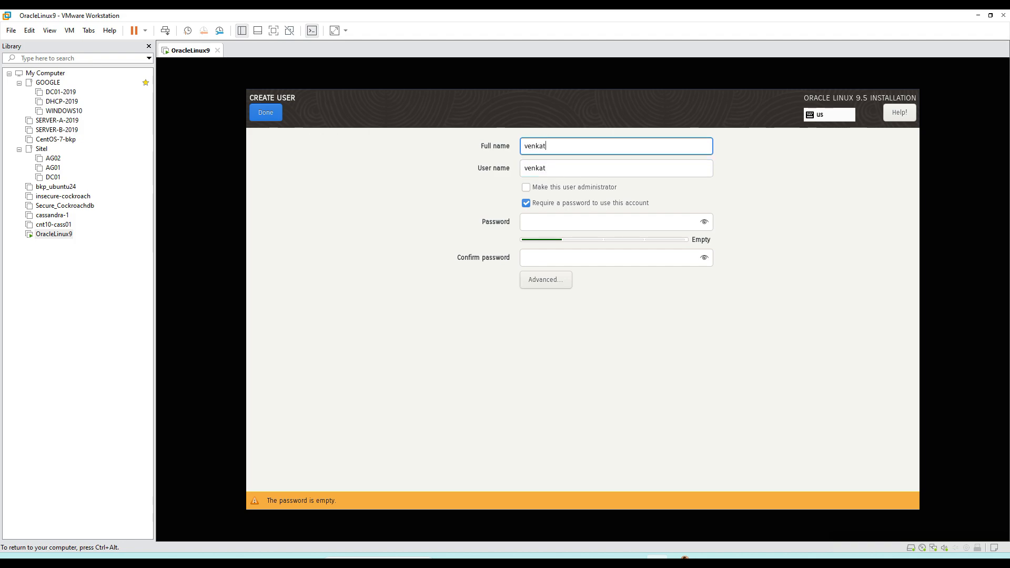
pyautogui.click(537, 187)
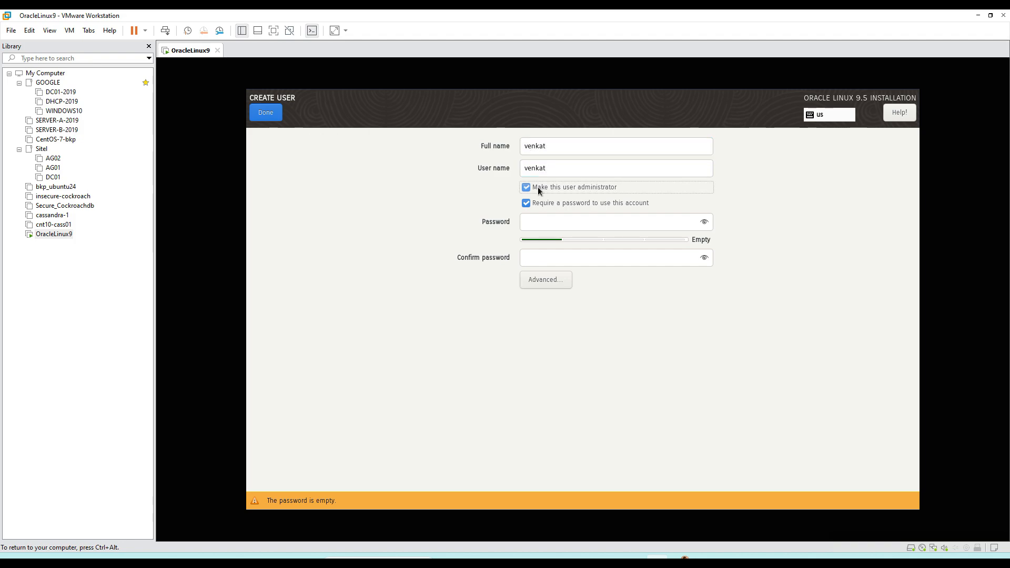
# Step: Enter and confirm the new user's account password and accept the weak password to finish the user creation
pyautogui.click(538, 220)
pyautogui.write('••')
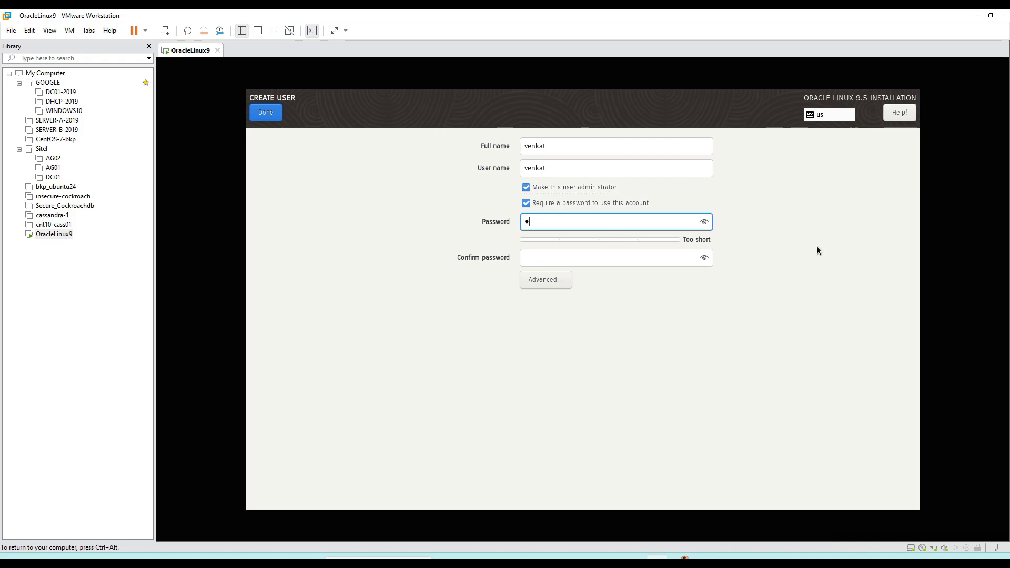
pyautogui.write('••••')
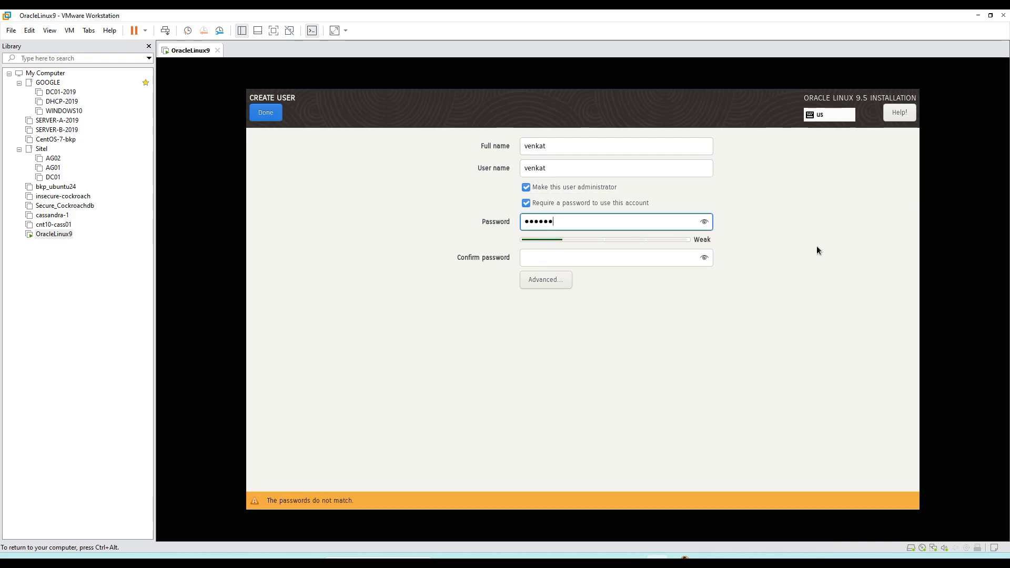
pyautogui.write('•')
pyautogui.click(681, 257)
pyautogui.write('•')
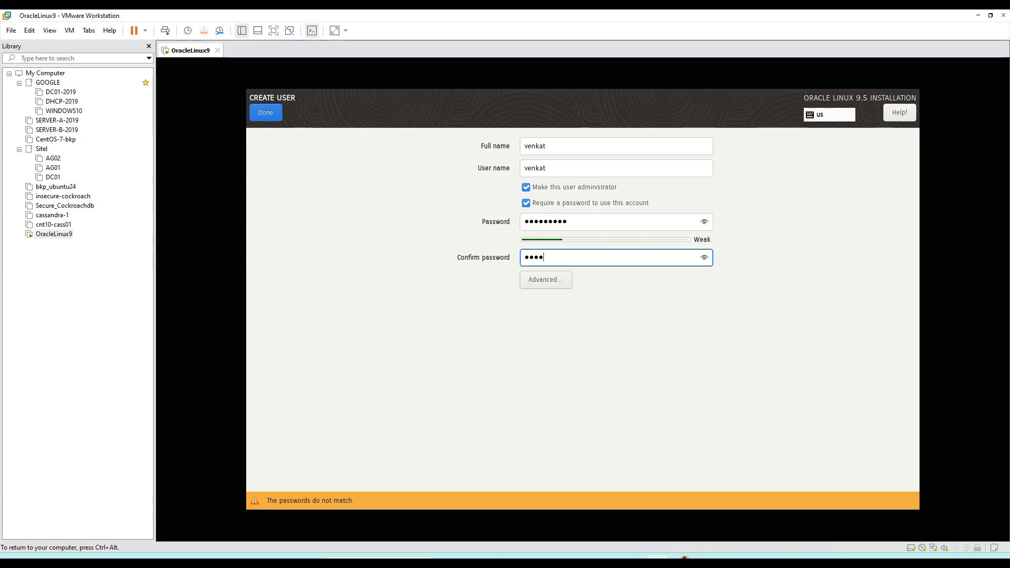
pyautogui.write('••••••••')
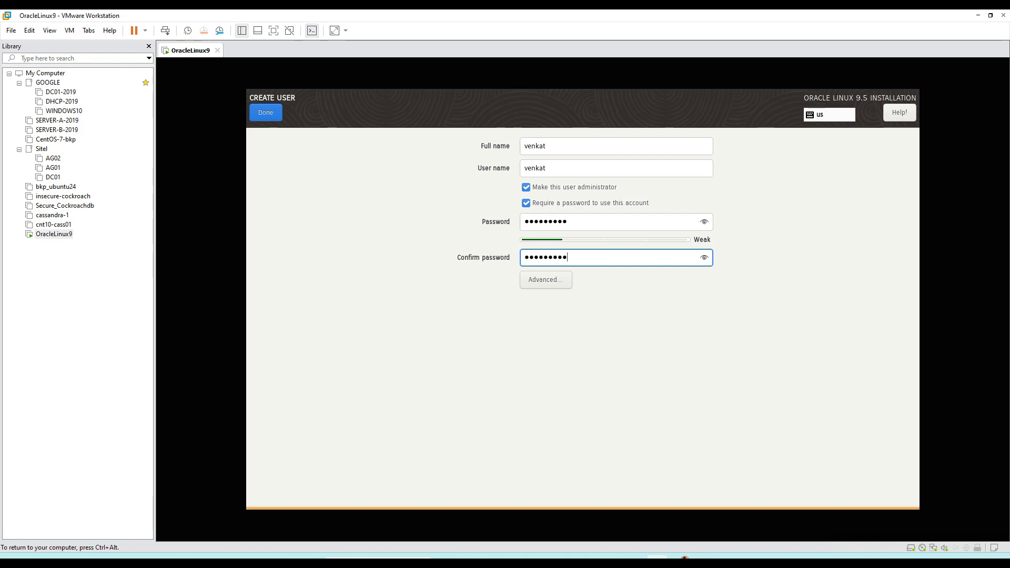
pyautogui.click(266, 114)
pyautogui.click(266, 114)
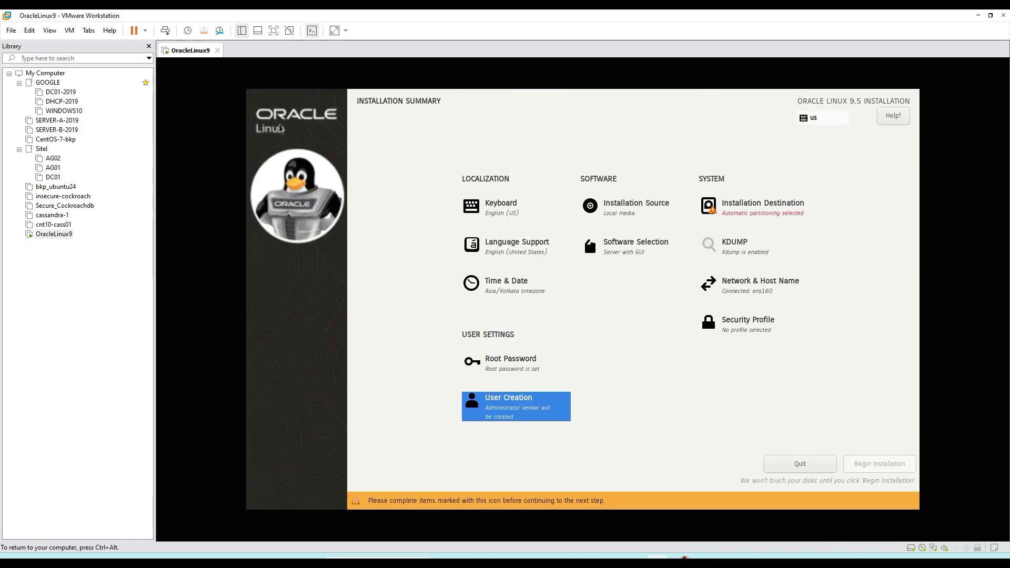
pyautogui.click(764, 213)
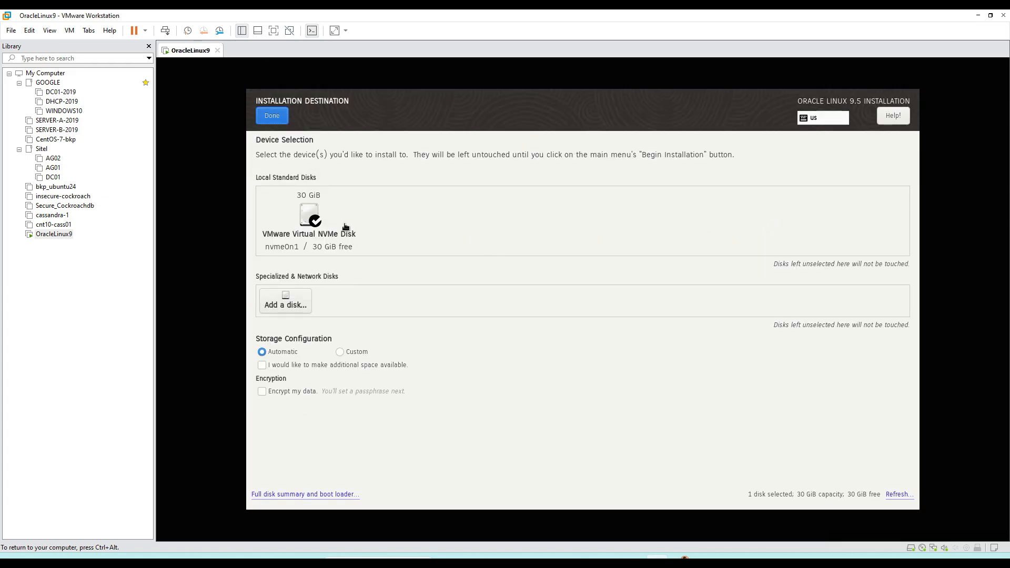
pyautogui.click(319, 219)
pyautogui.click(272, 117)
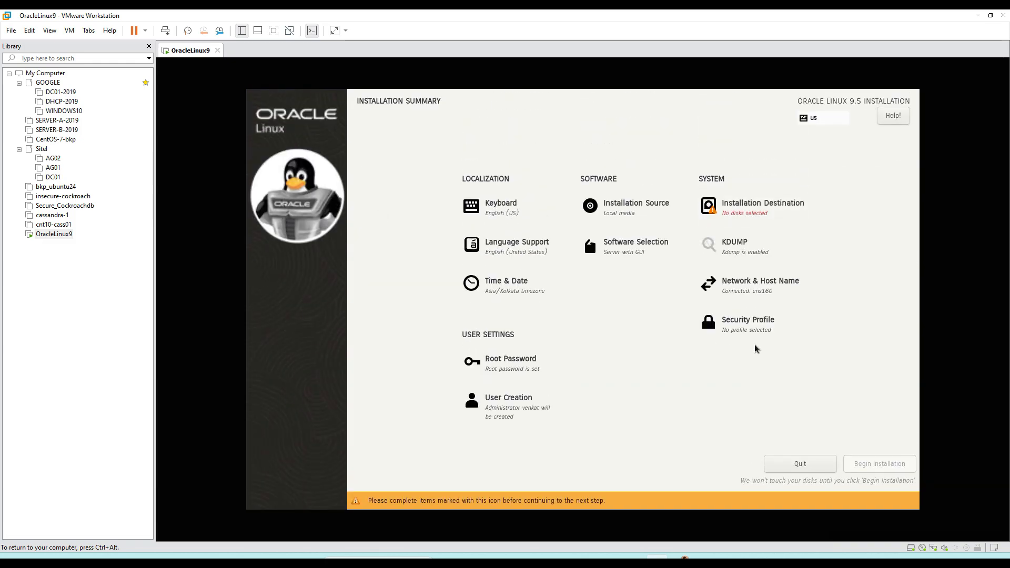
# Step: Select the 30 GiB VMware Virtual NVMe Disk as the installation destination, keeping Automatic storage configuration
pyautogui.click(752, 215)
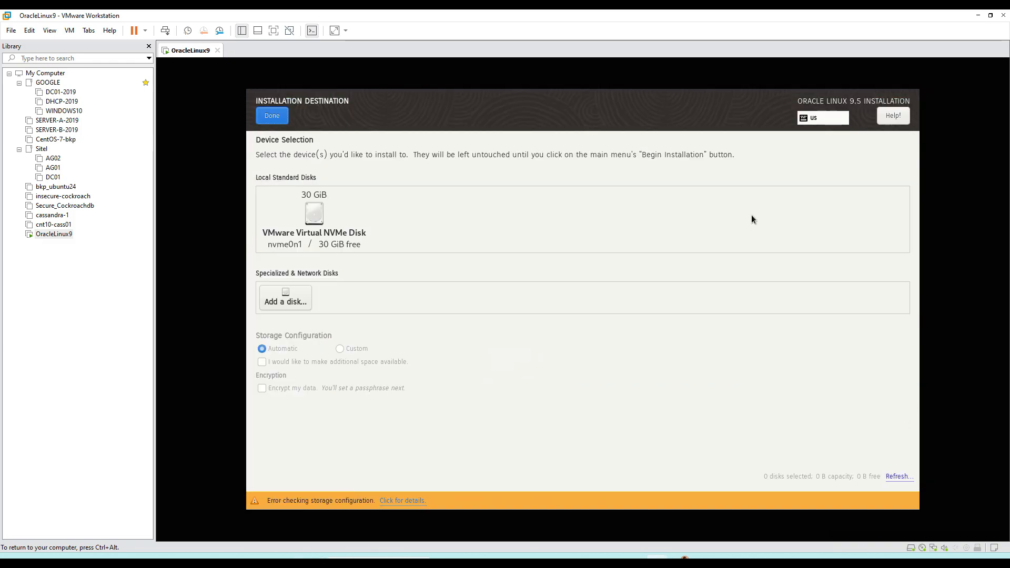
pyautogui.click(316, 236)
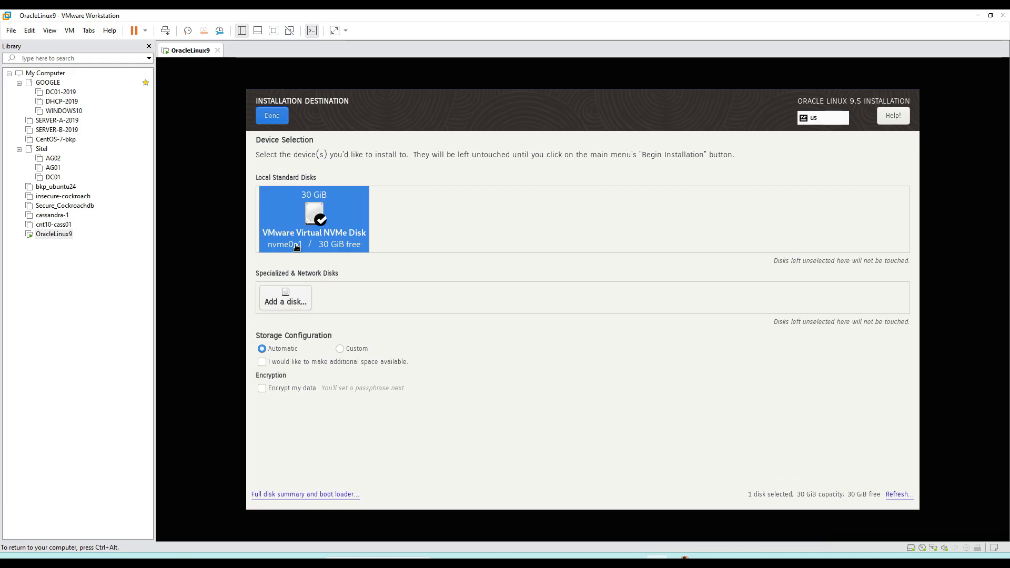
pyautogui.click(268, 115)
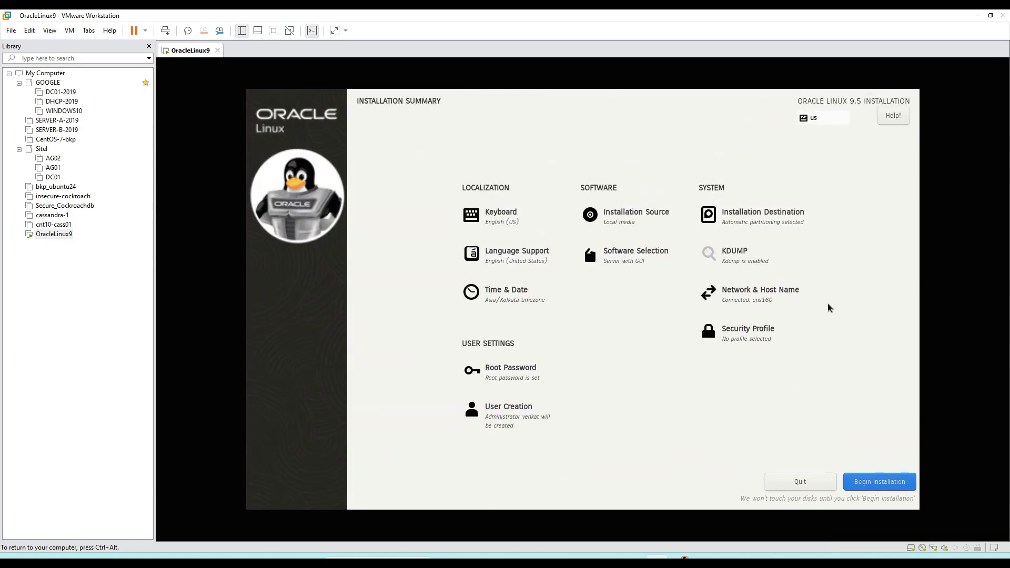
# Step: Apply oracle9.5srv as the host name in the network settings and return to the installation summary
pyautogui.click(739, 300)
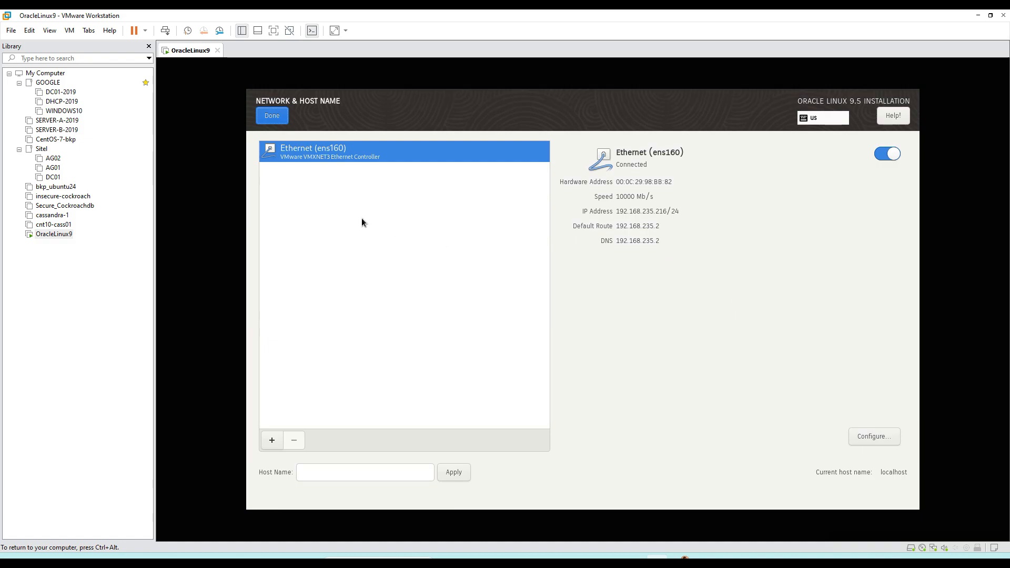
pyautogui.click(352, 472)
pyautogui.write('o')
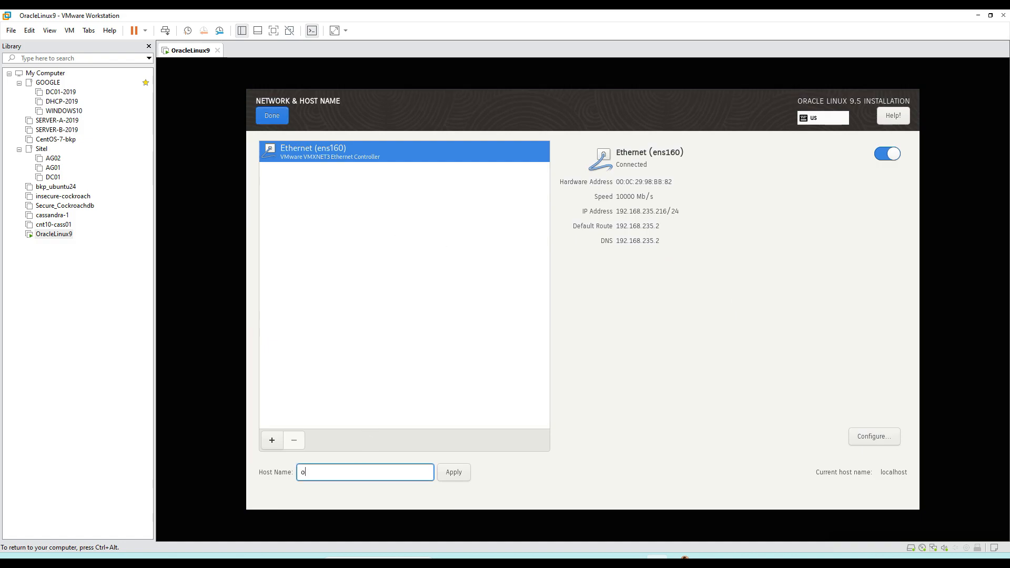
pyautogui.write('racle')
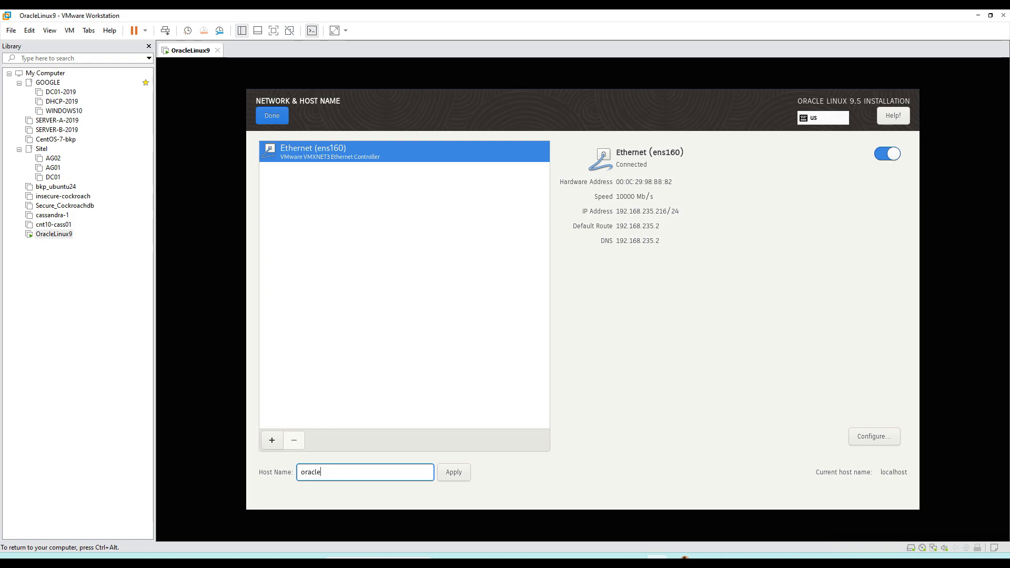
pyautogui.write('9.5srv')
pyautogui.click(458, 473)
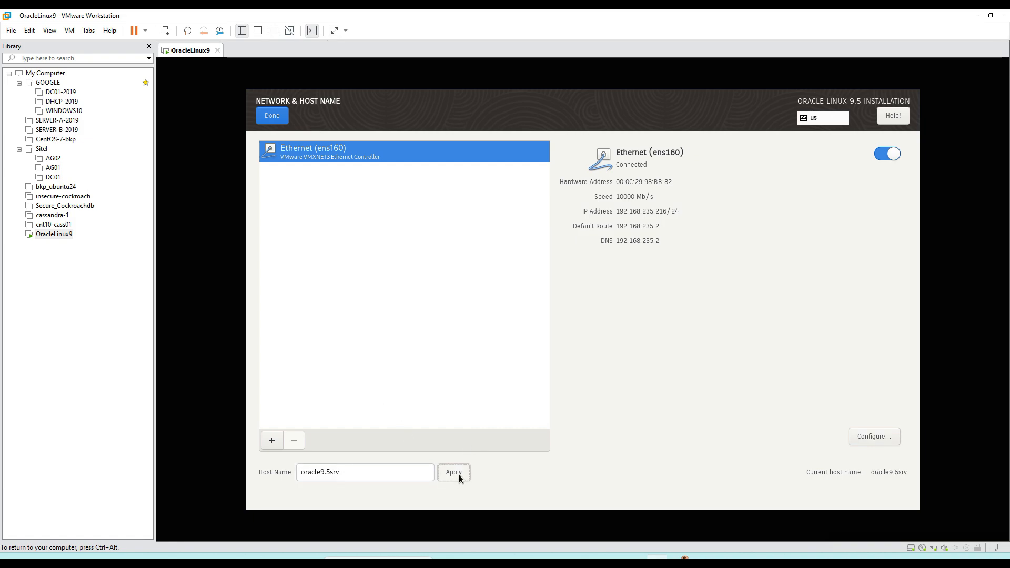
pyautogui.click(271, 115)
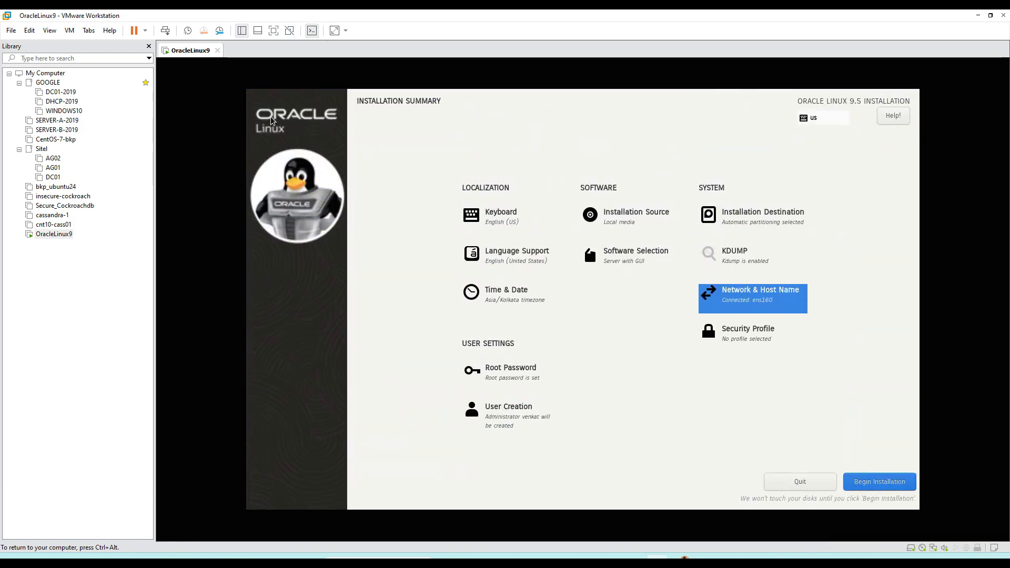
# Step: Begin the Oracle Linux installation and reboot the system once it completes
pyautogui.click(878, 481)
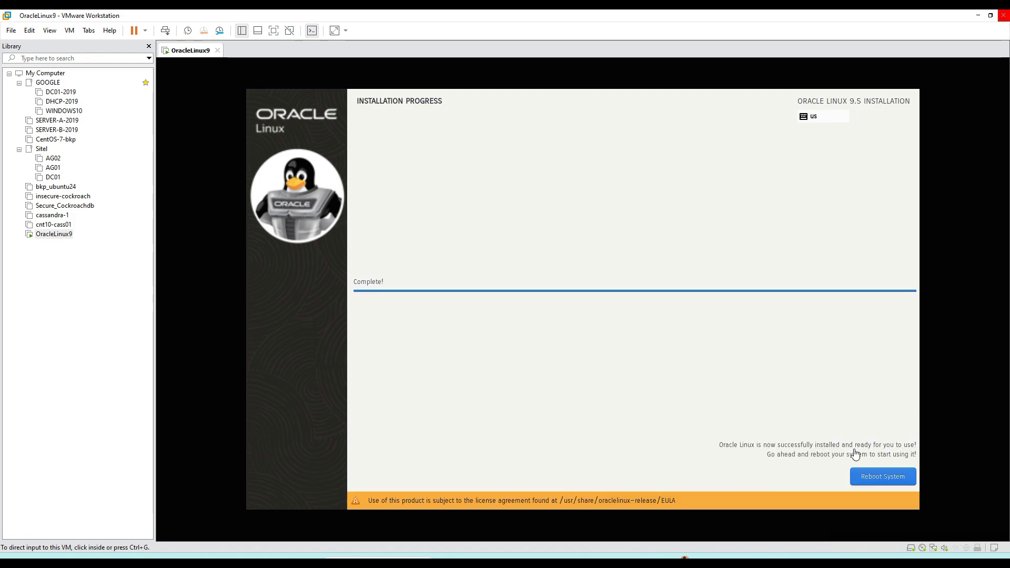
pyautogui.click(891, 478)
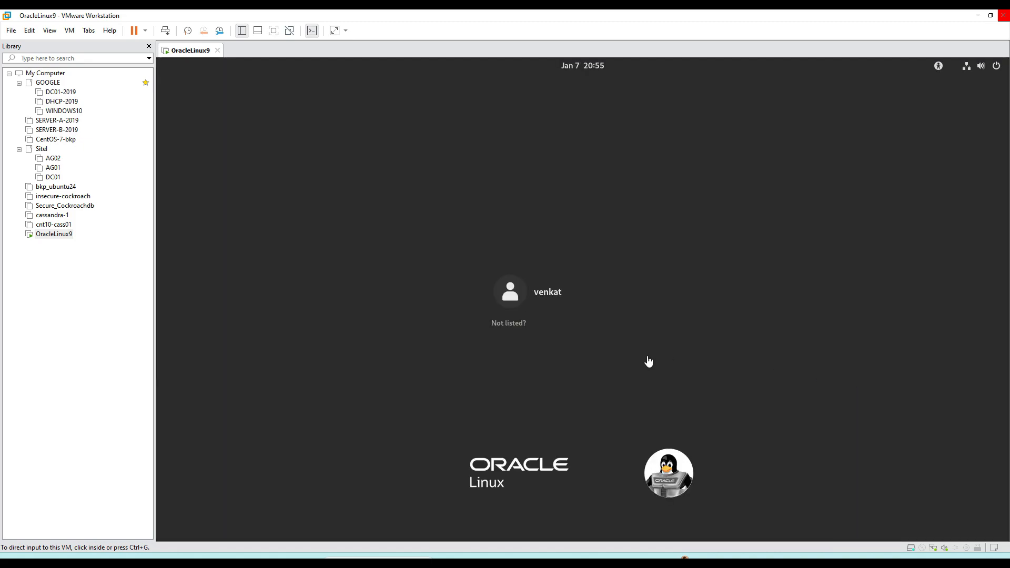
# Step: Review the OracleLinux9 virtual machine's hardware settings, including its memory allocation, and close them without changes
pyautogui.rightClick(196, 51)
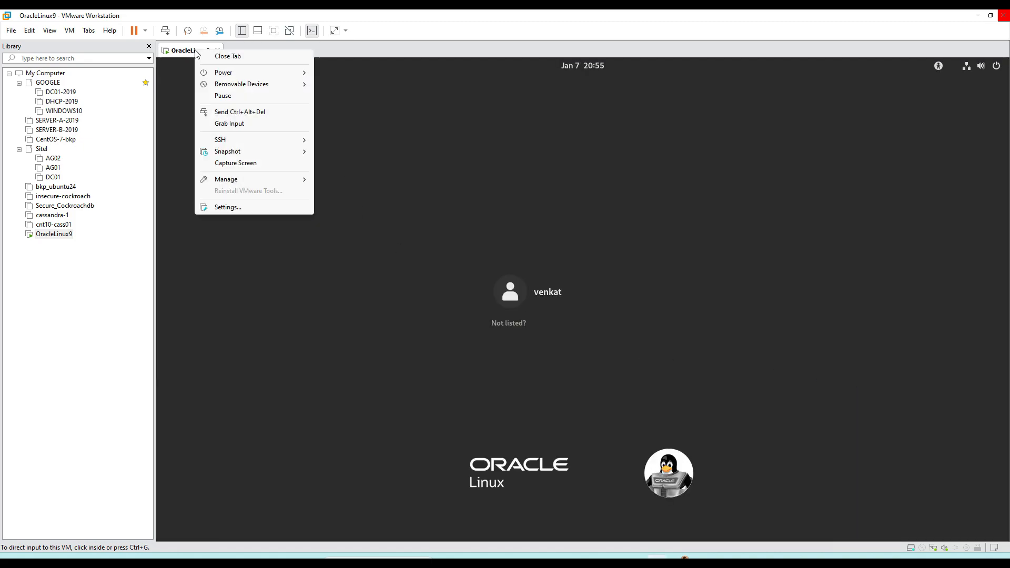
pyautogui.click(219, 212)
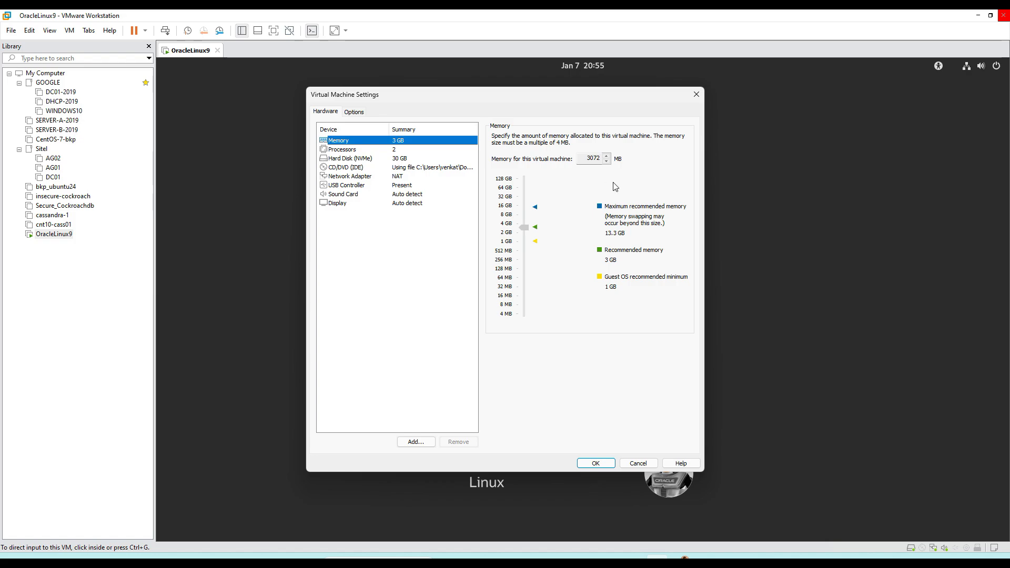
pyautogui.click(696, 96)
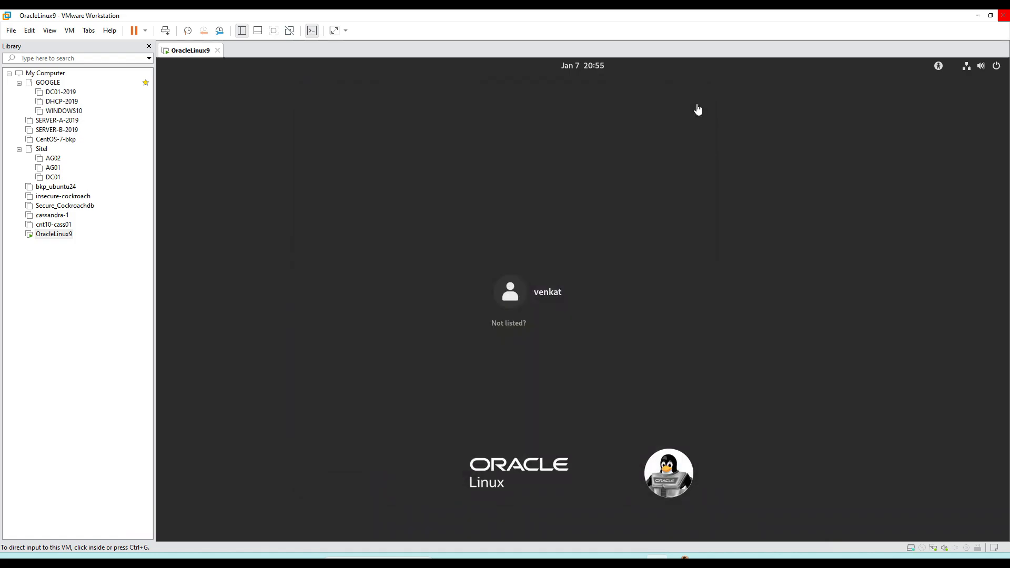
# Step: Log in to the newly created user account by entering its account password
pyautogui.click(544, 296)
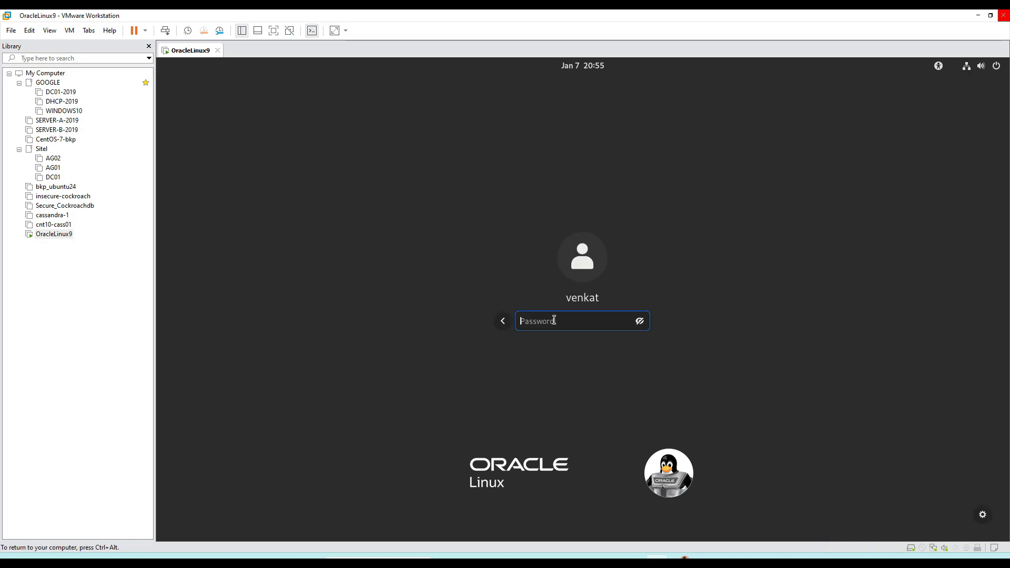
pyautogui.write('*******')
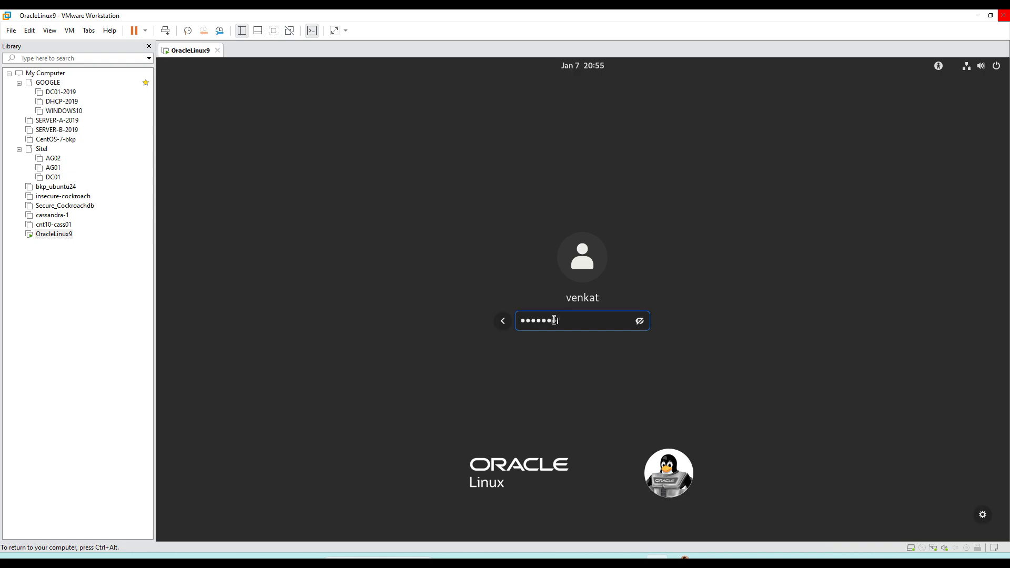
pyautogui.write('*')
pyautogui.press('Return')
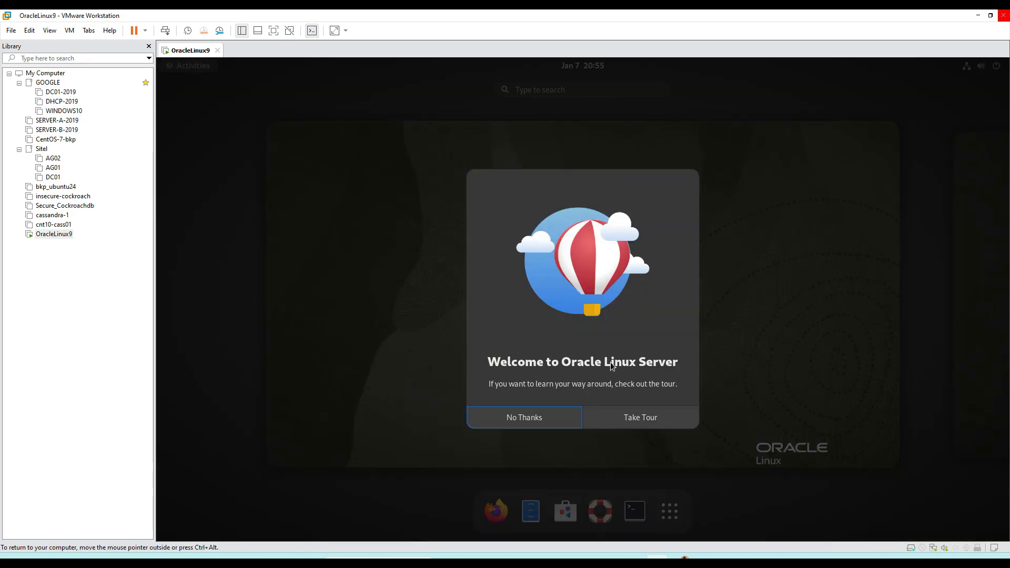
# Step: Decline the Oracle Linux Server welcome tour and leave the Activities overview for the desktop
pyautogui.click(555, 420)
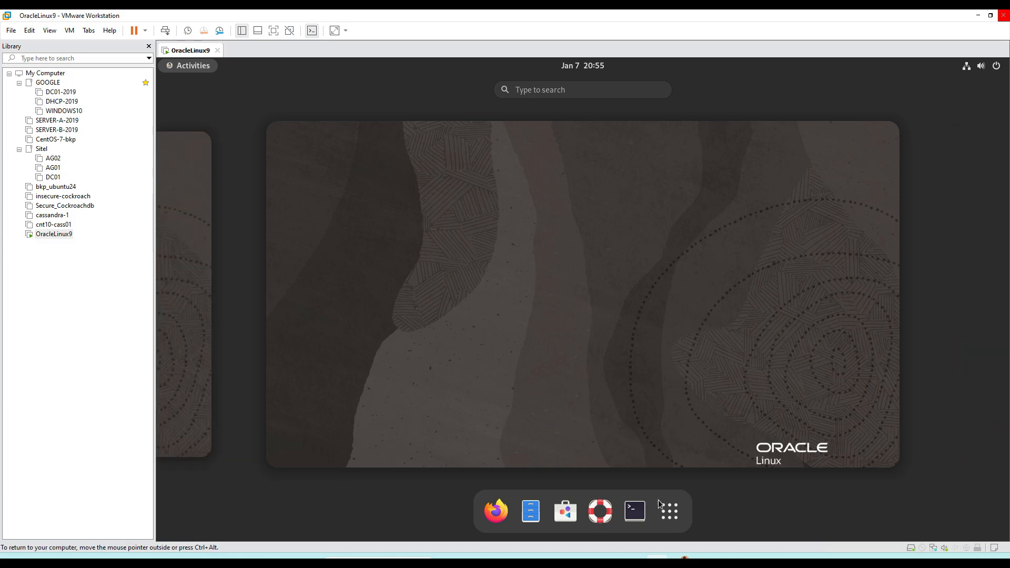
pyautogui.click(374, 176)
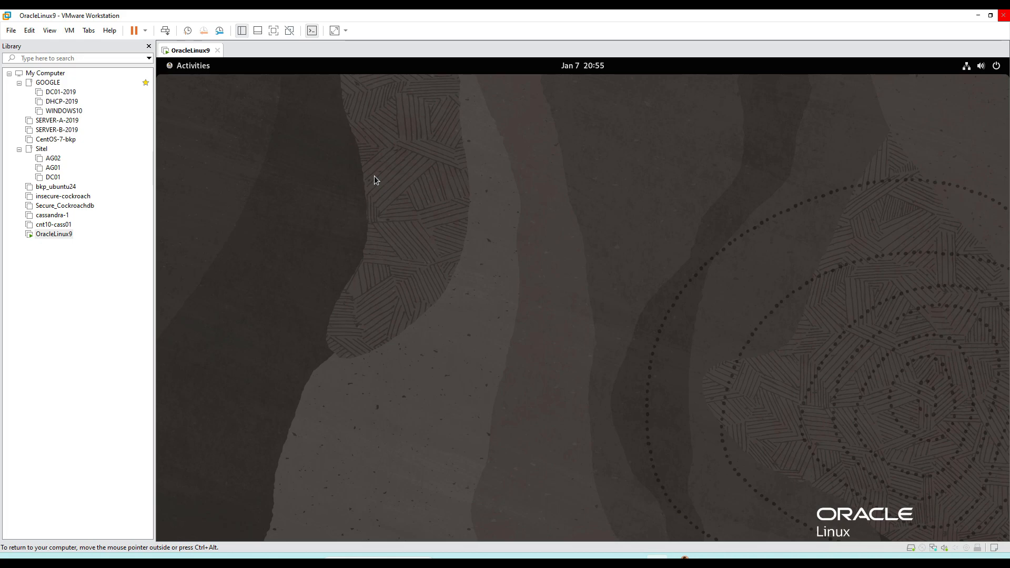
# Step: Open a Terminal window on the Oracle Linux desktop and enlarge its text by one zoom level
pyautogui.press('super')
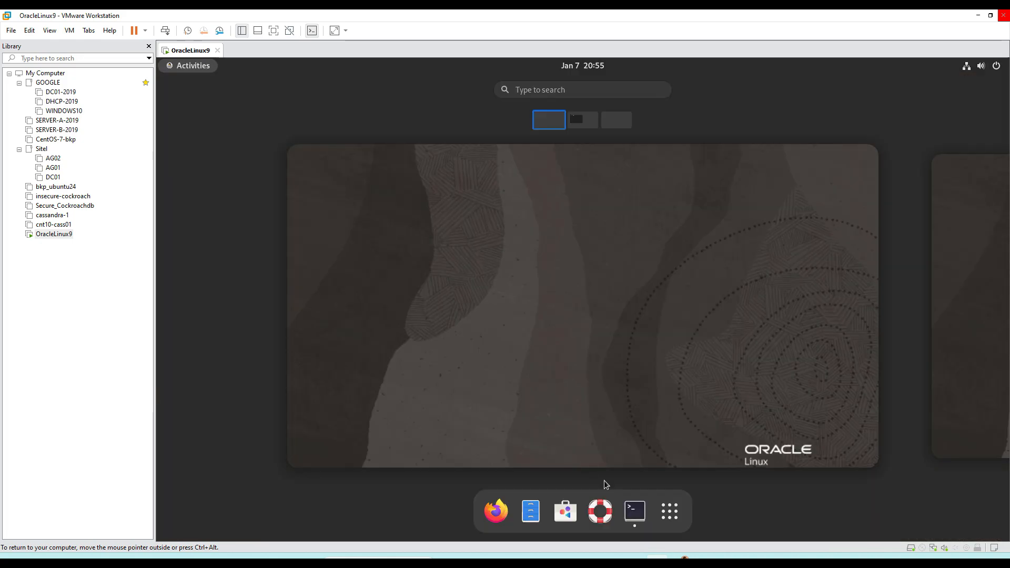
pyautogui.click(635, 510)
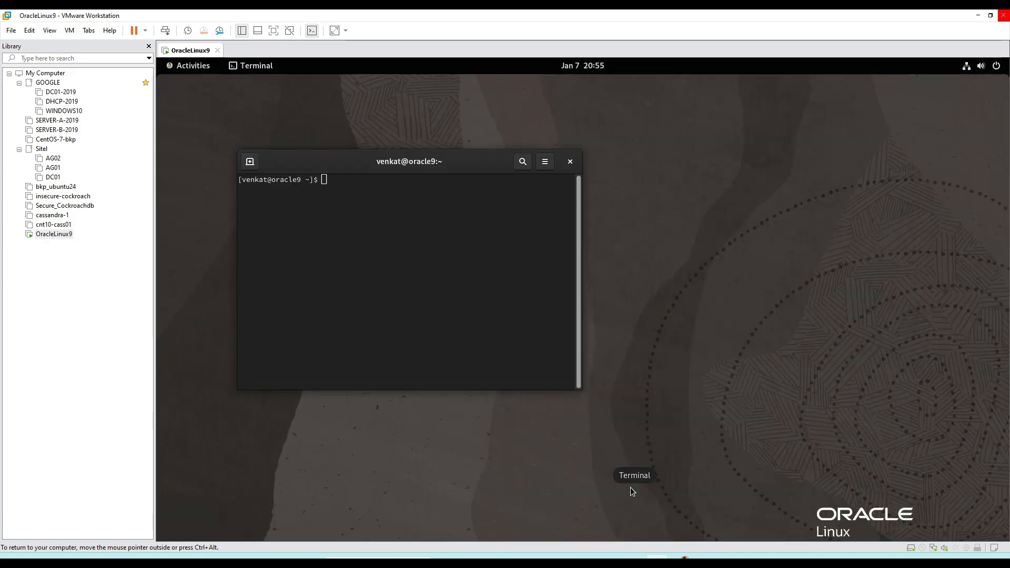
pyautogui.click(544, 161)
pyautogui.click(554, 196)
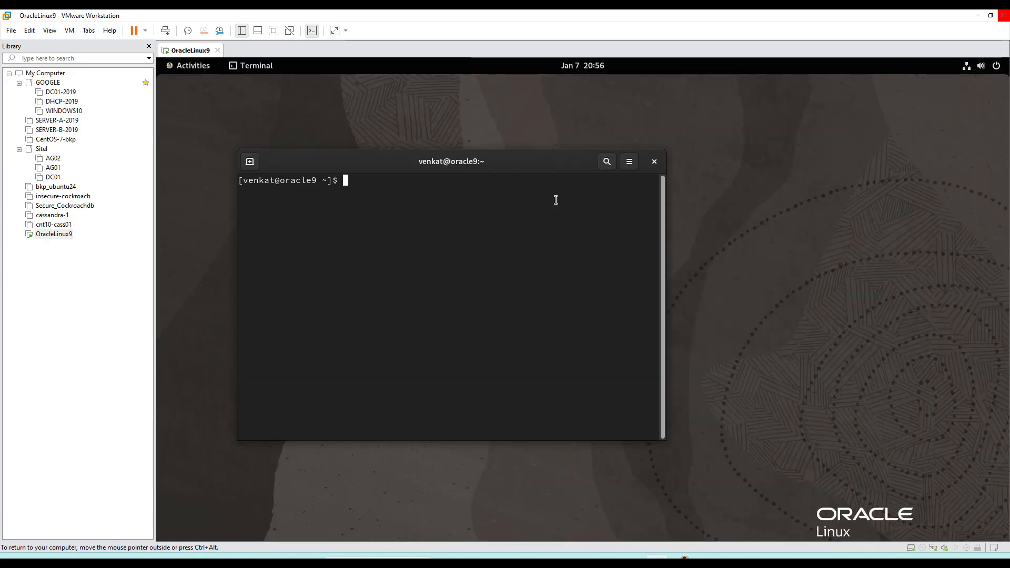
# Step: Maximize the terminal window so that it fills the Oracle Linux desktop
pyautogui.rightClick(536, 161)
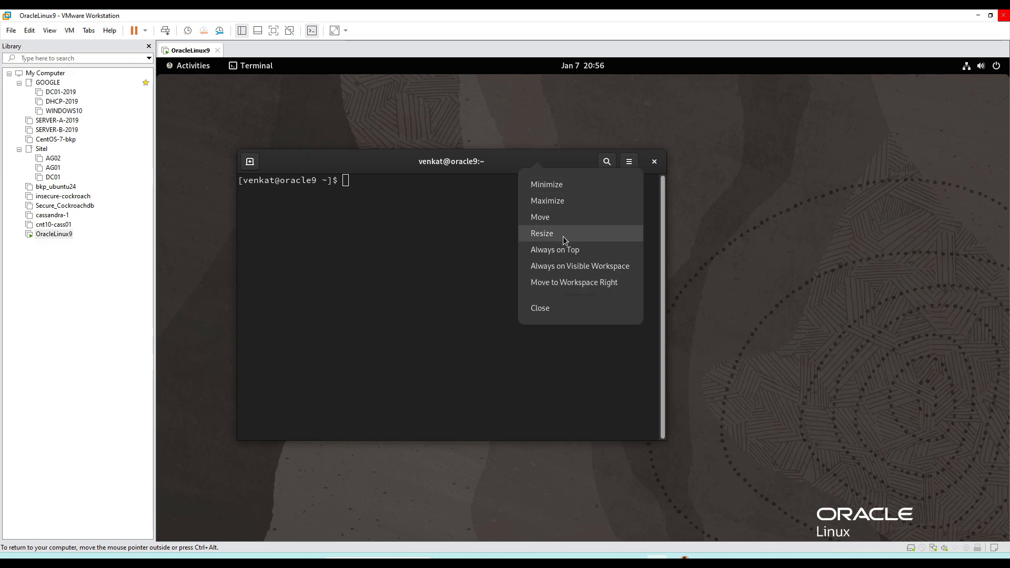
pyautogui.click(558, 204)
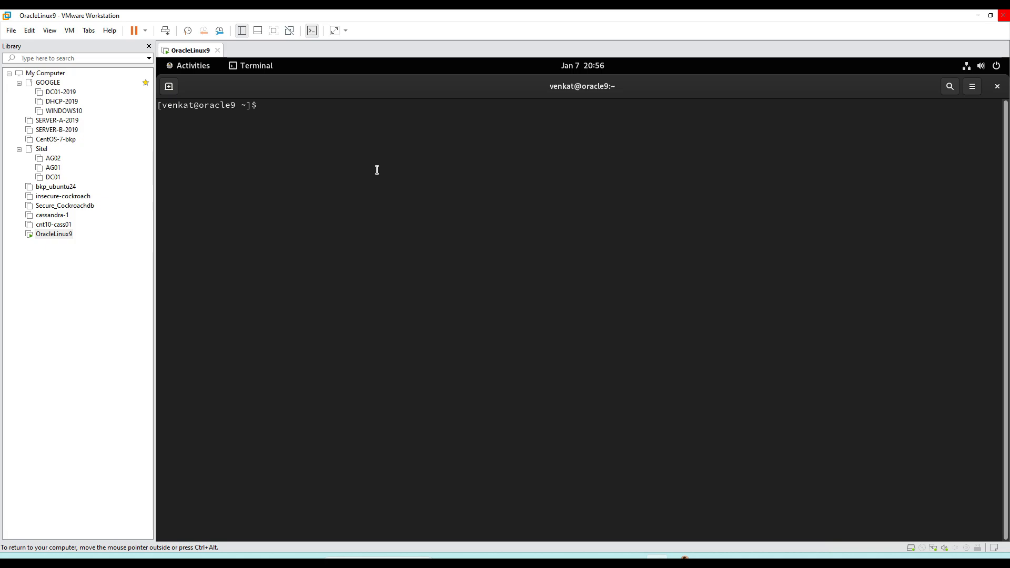
pyautogui.rightClick(333, 95)
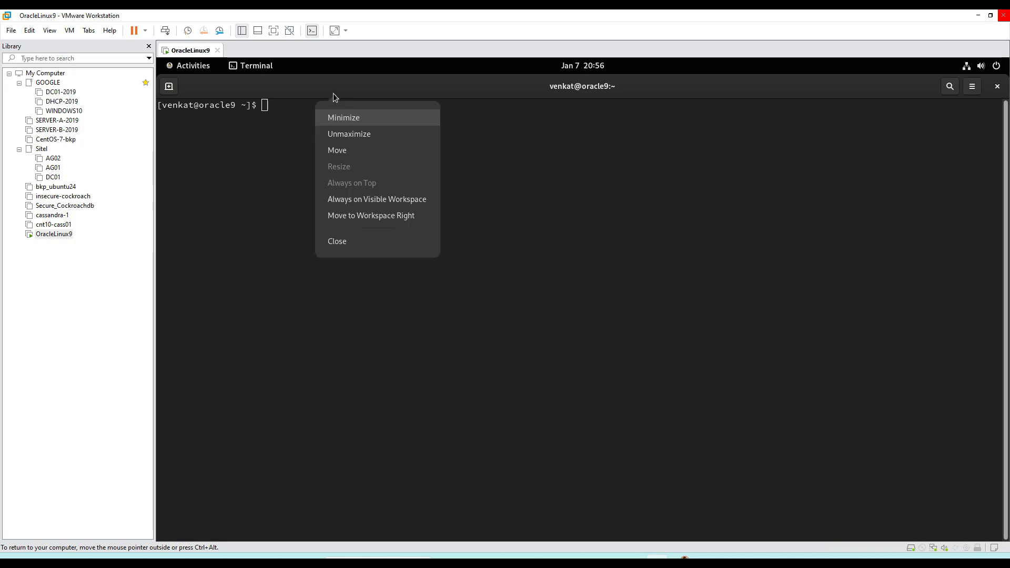
pyautogui.click(292, 138)
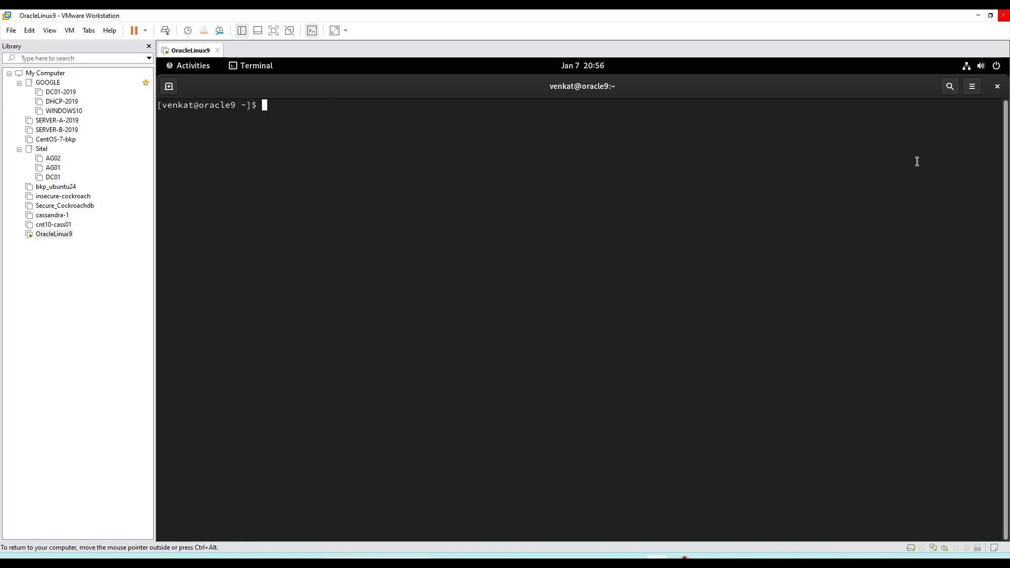
# Step: Enable a custom font for the terminal's Unnamed profile, set it to Monospace size 15, and close the preferences
pyautogui.click(973, 92)
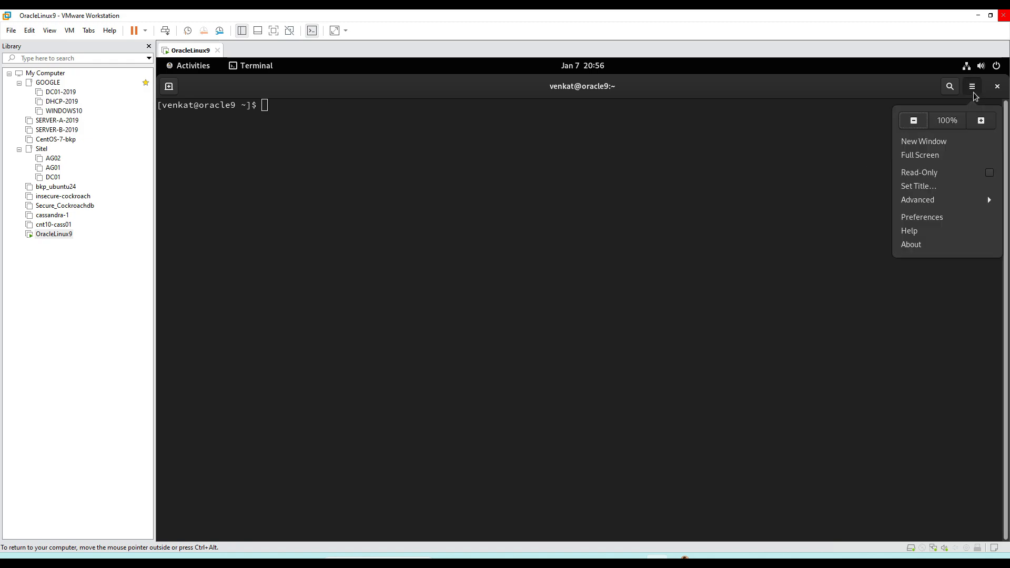
pyautogui.click(952, 216)
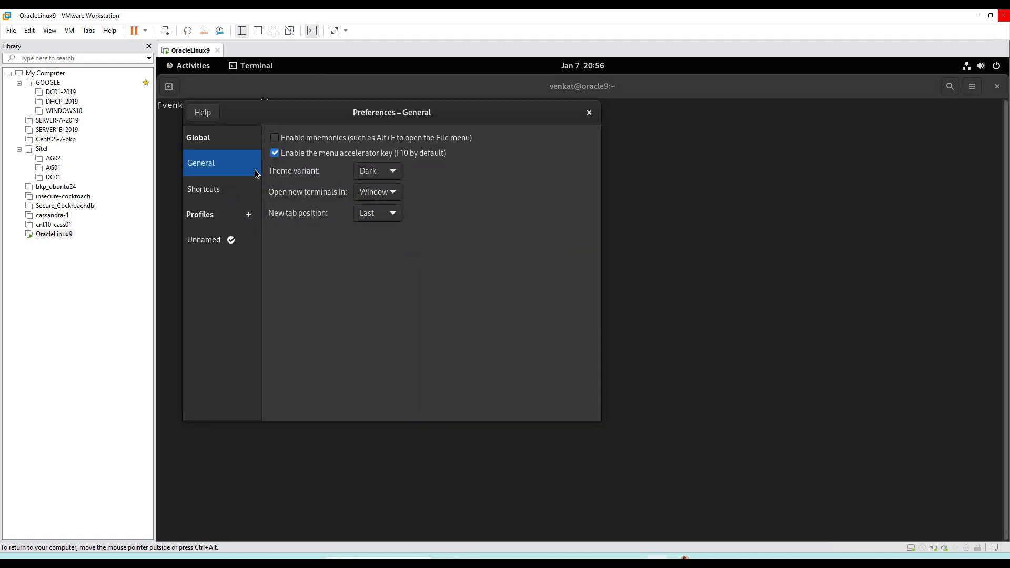
pyautogui.click(203, 240)
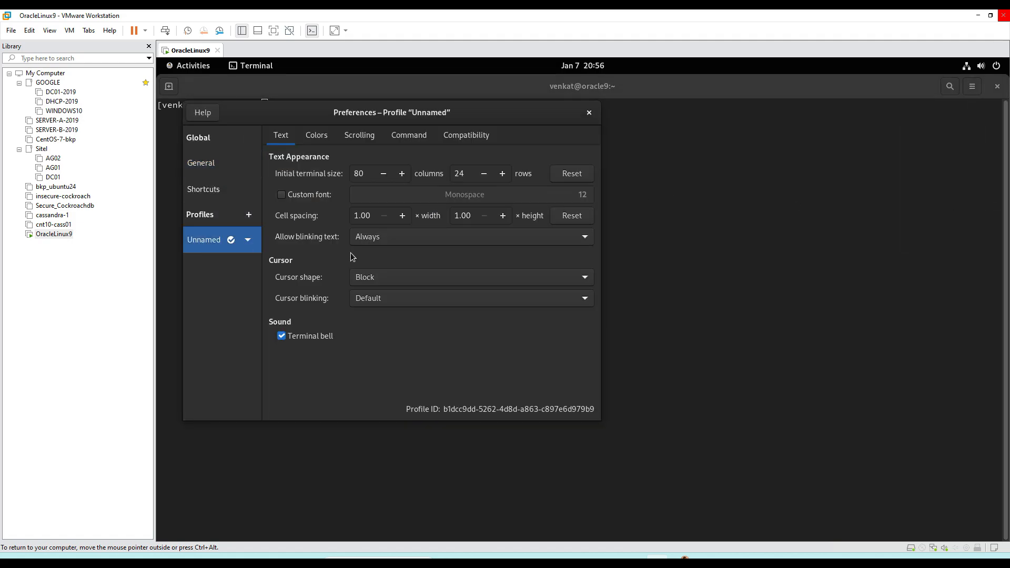
pyautogui.click(281, 195)
pyautogui.click(568, 198)
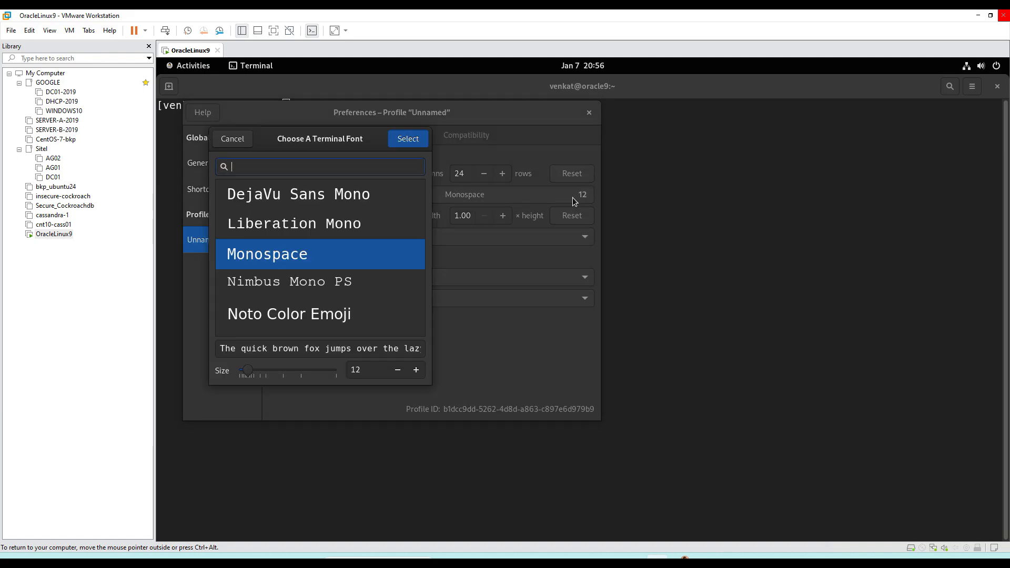
pyautogui.click(534, 115)
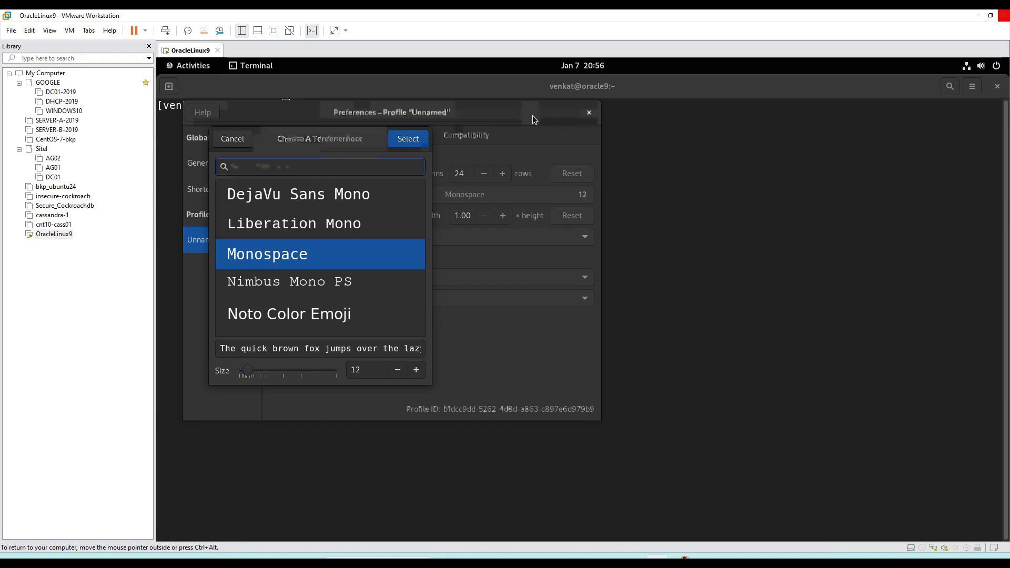
pyautogui.click(416, 370)
pyautogui.click(416, 369)
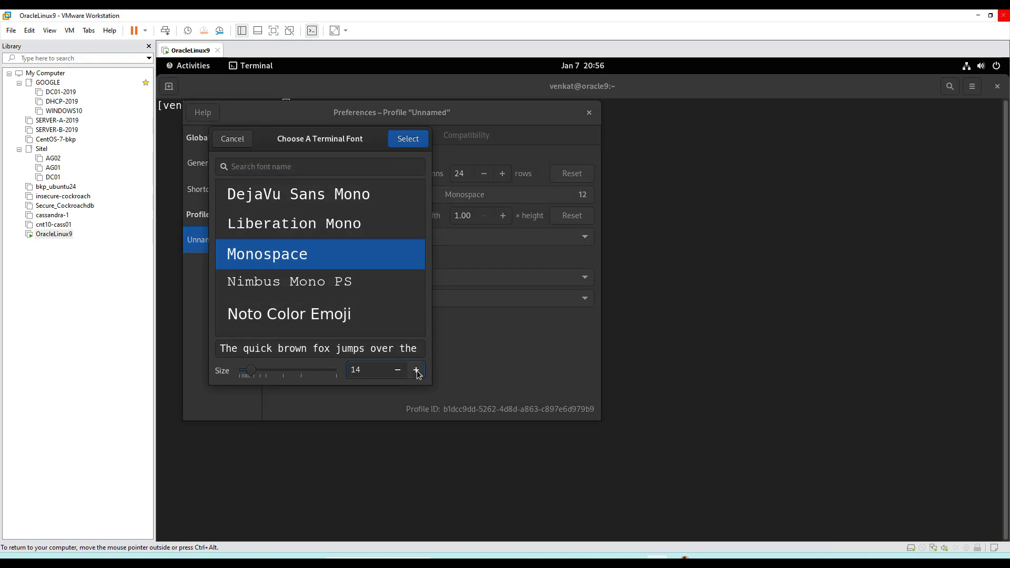
pyautogui.click(416, 369)
pyautogui.click(424, 144)
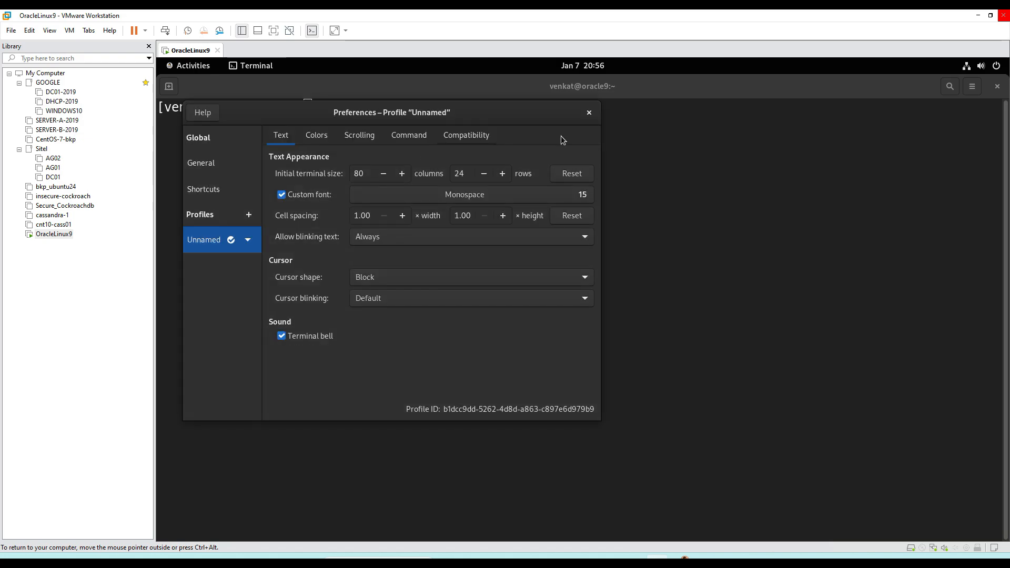
pyautogui.click(588, 113)
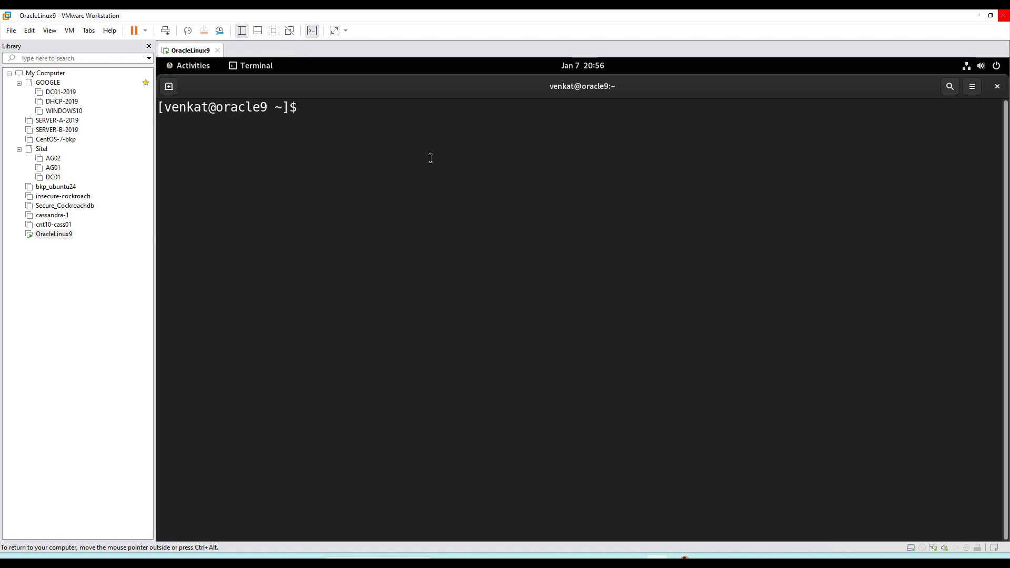
# Step: Display the operating system release details by running cat /etc/os-release in the terminal
pyautogui.write('cat /etc/o')
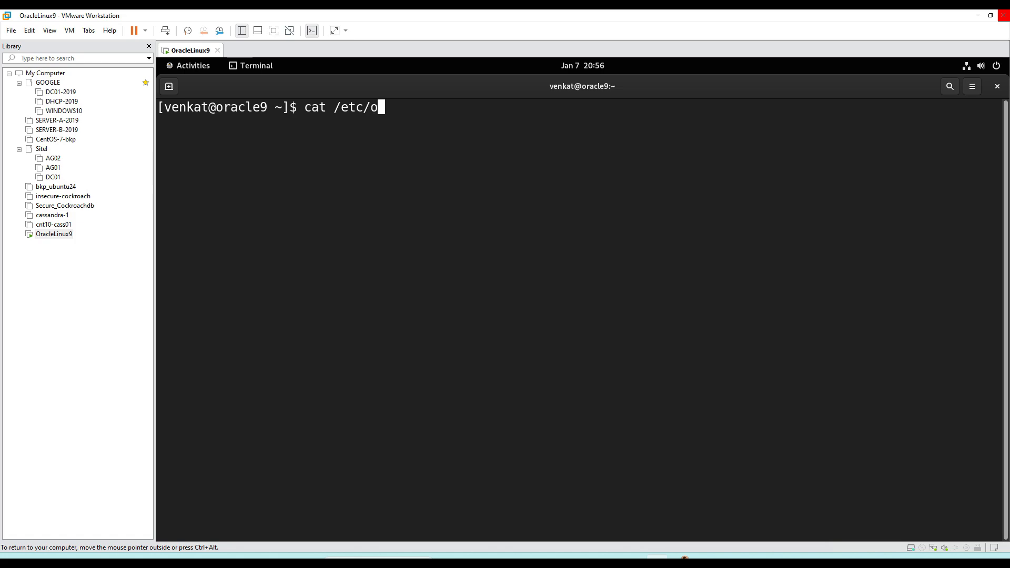
pyautogui.write('s-release')
pyautogui.press('Return')
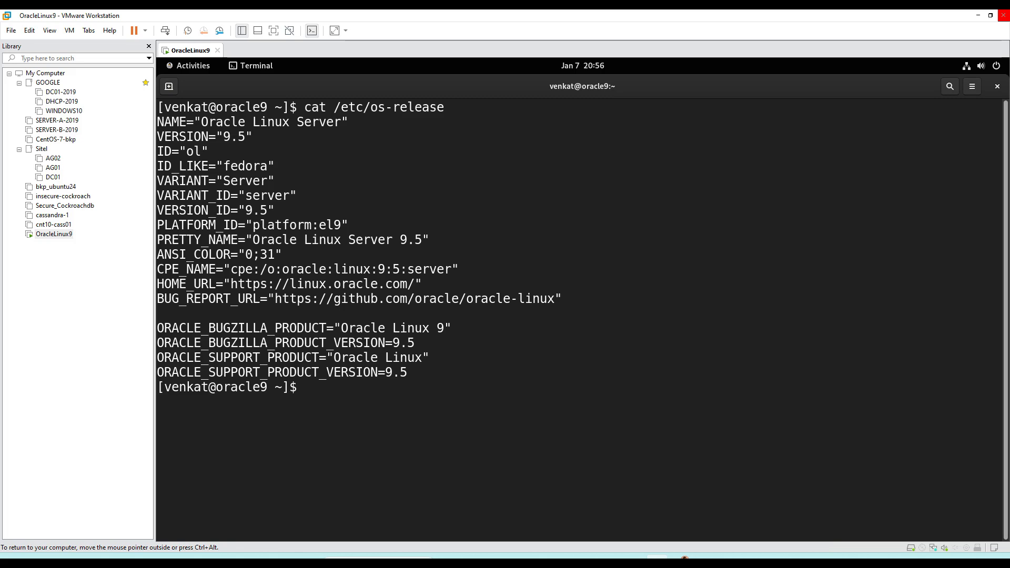
# Step: List the disk usage of the mounted file systems in human-readable units with df -h
pyautogui.write('df')
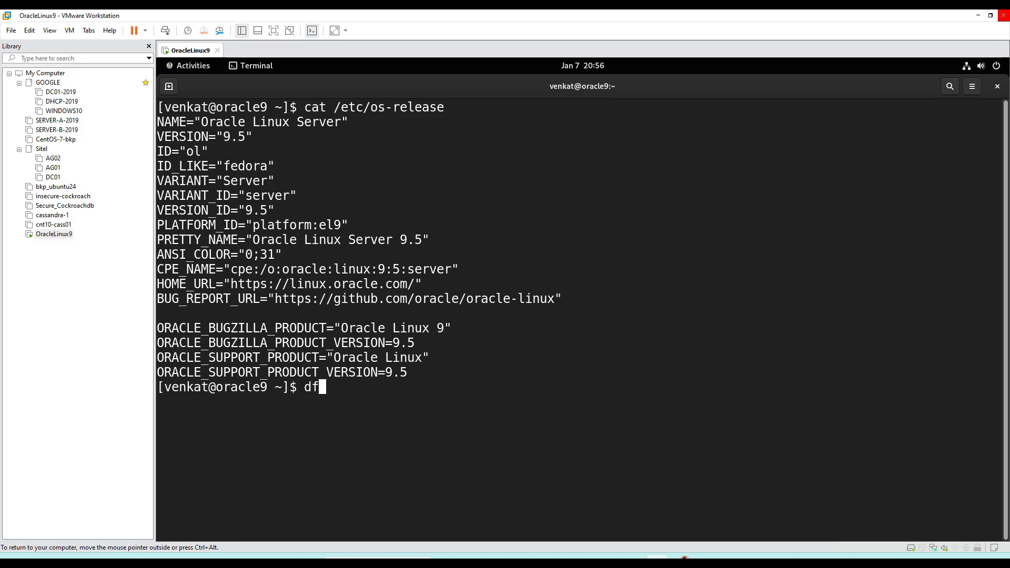
pyautogui.write(' -h')
pyautogui.press('Return')
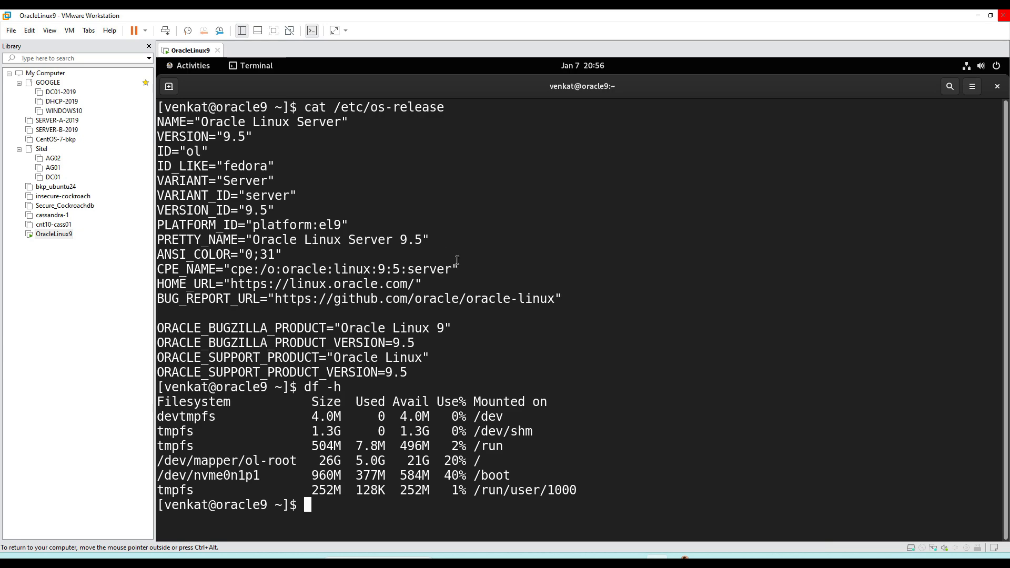